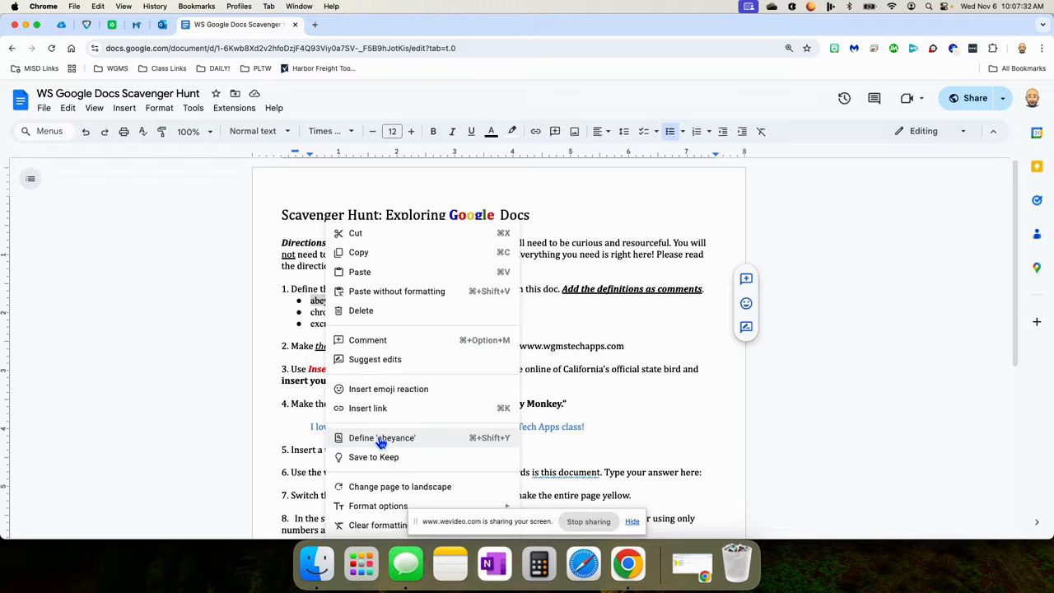
Look up the word abeyance in the dictionary.
click(207, 346)
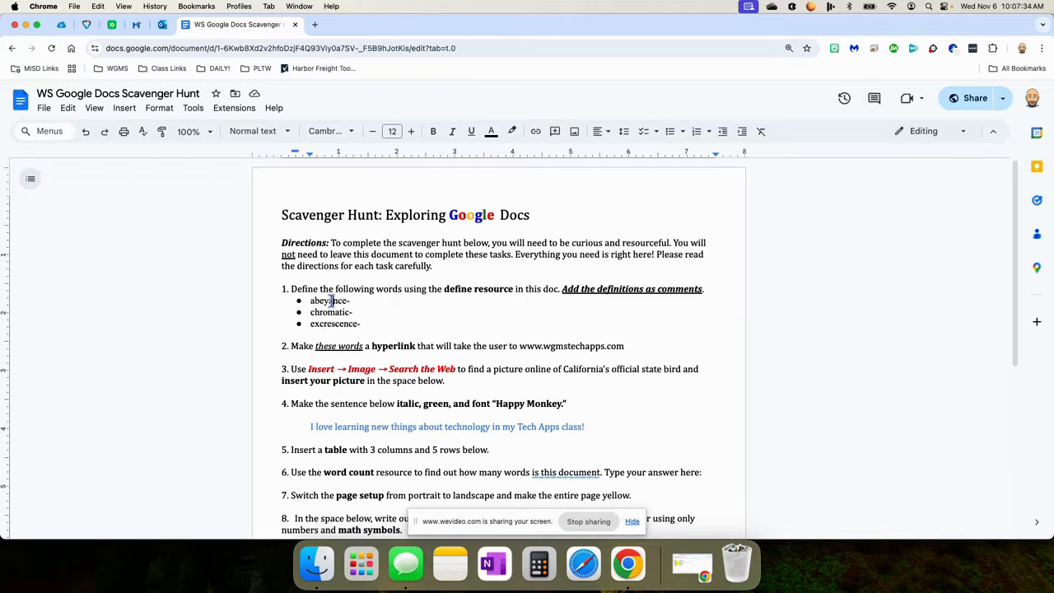
double_click(332, 302)
click(190, 109)
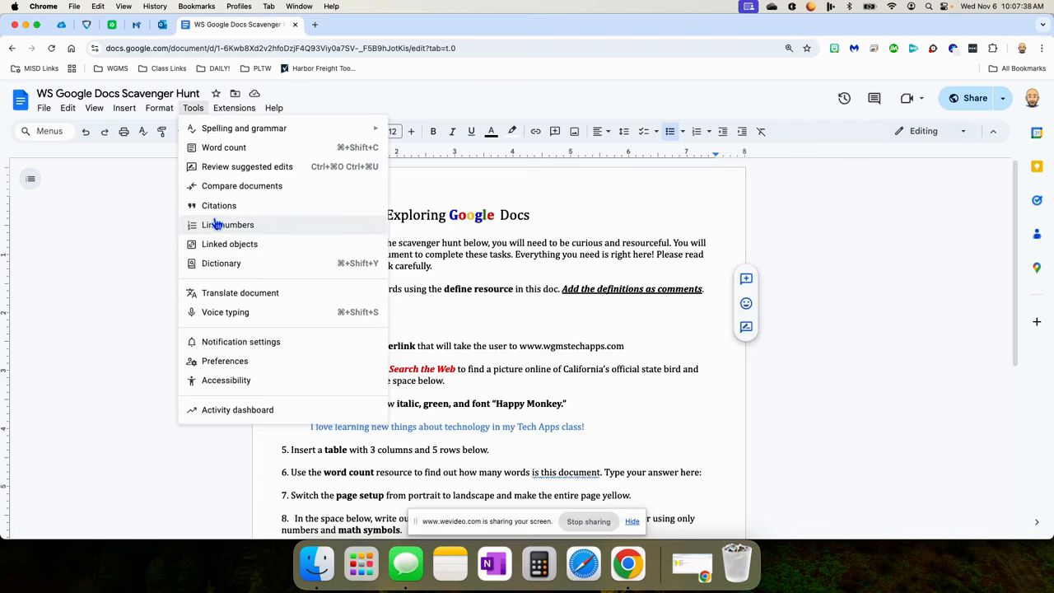
click(216, 263)
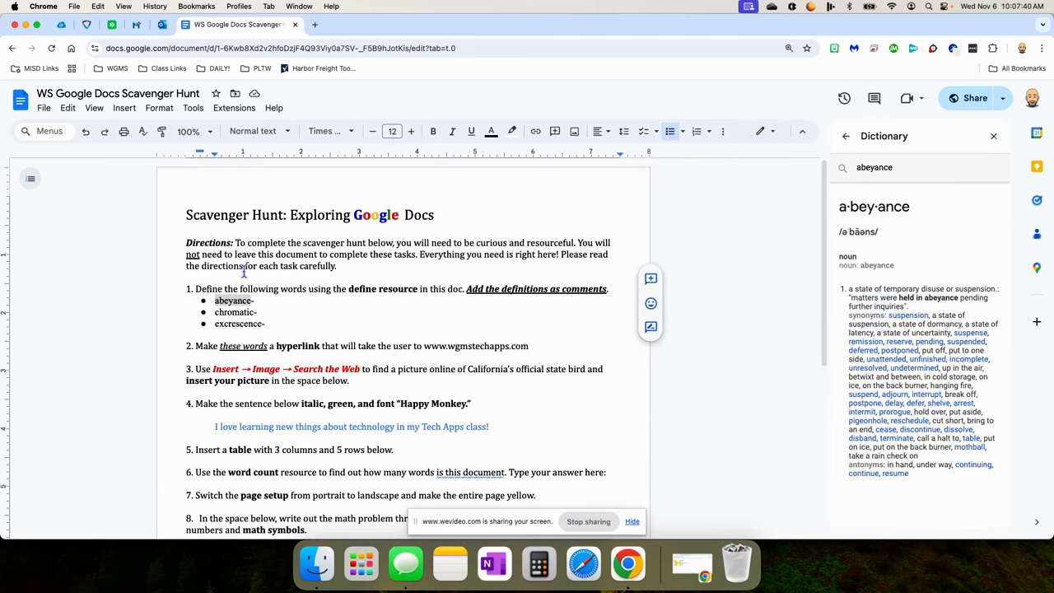
click(994, 136)
right_click(321, 300)
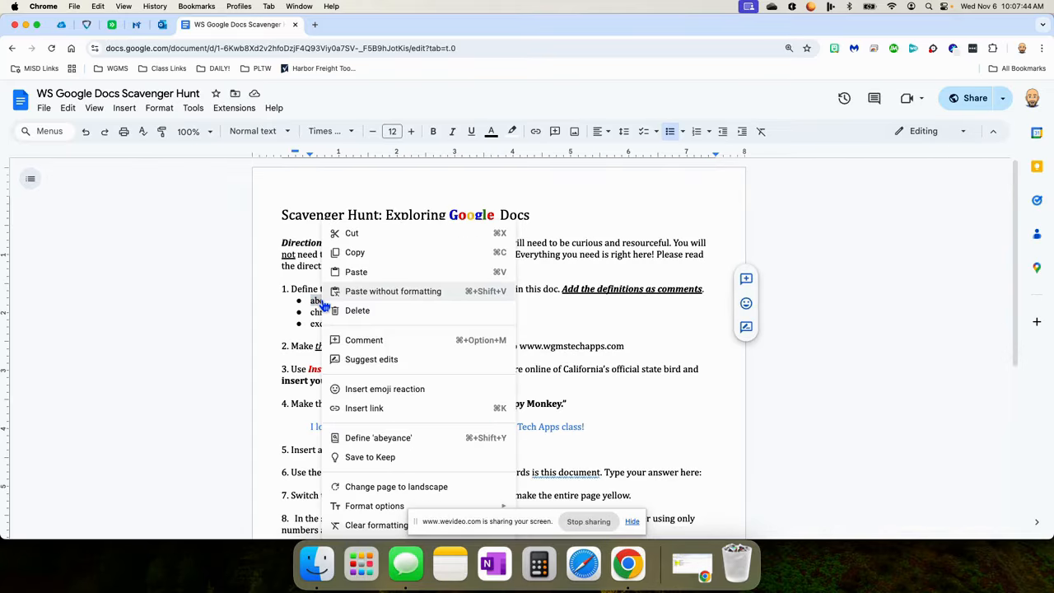
click(370, 437)
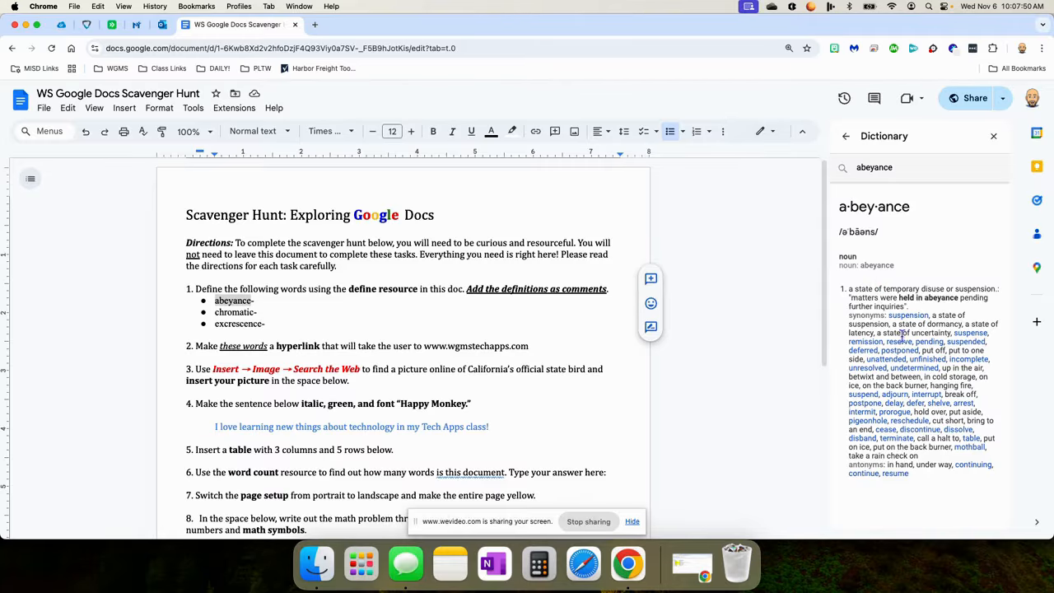
Paste abeyance's full definition and synonyms into a new comment on the word, then close the dictionary.
drag(848, 289, 934, 477)
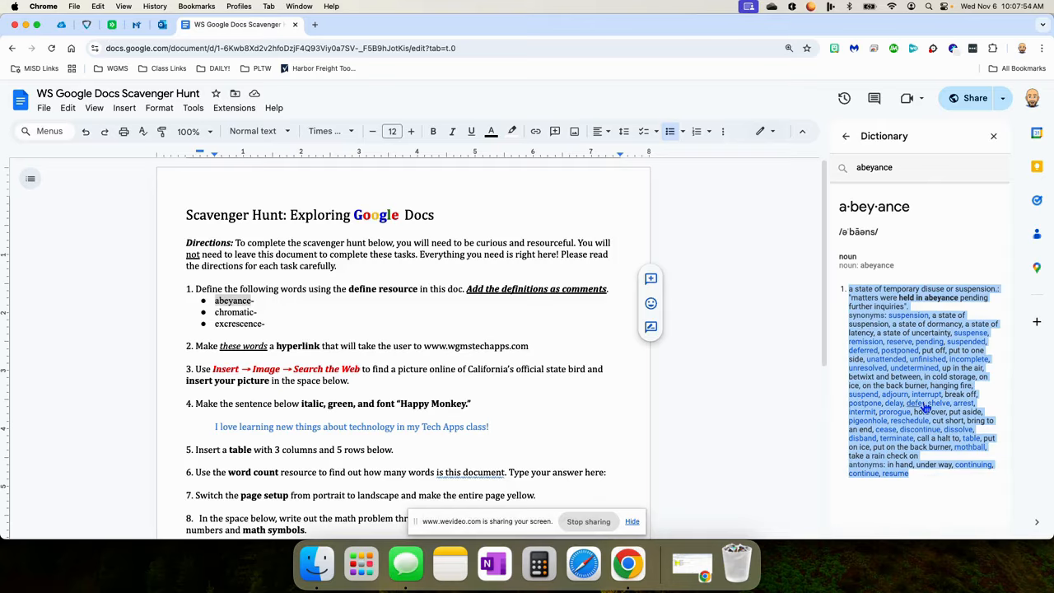
click(242, 300)
double_click(227, 300)
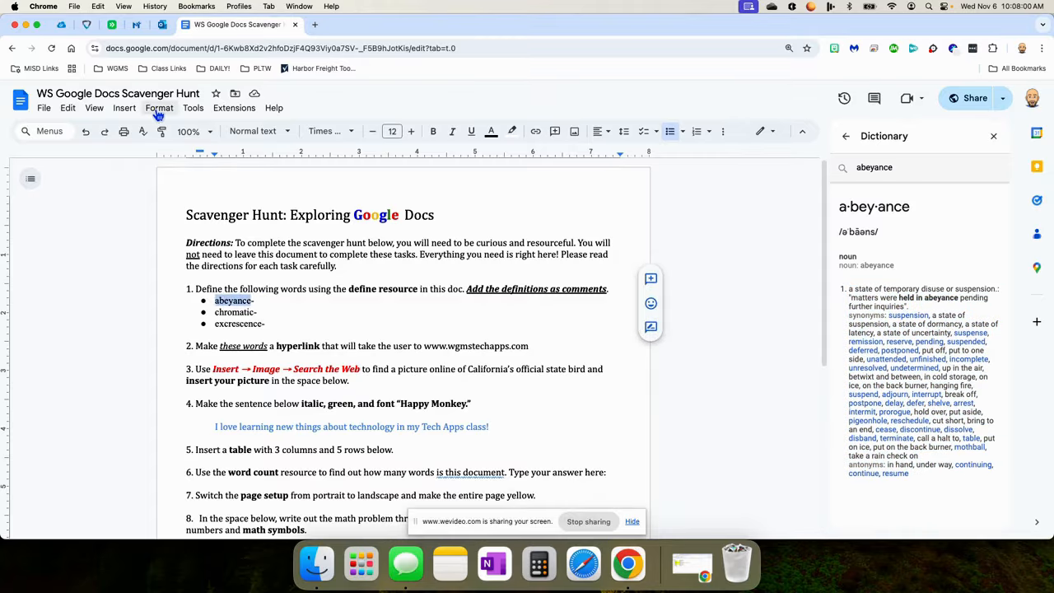
click(125, 109)
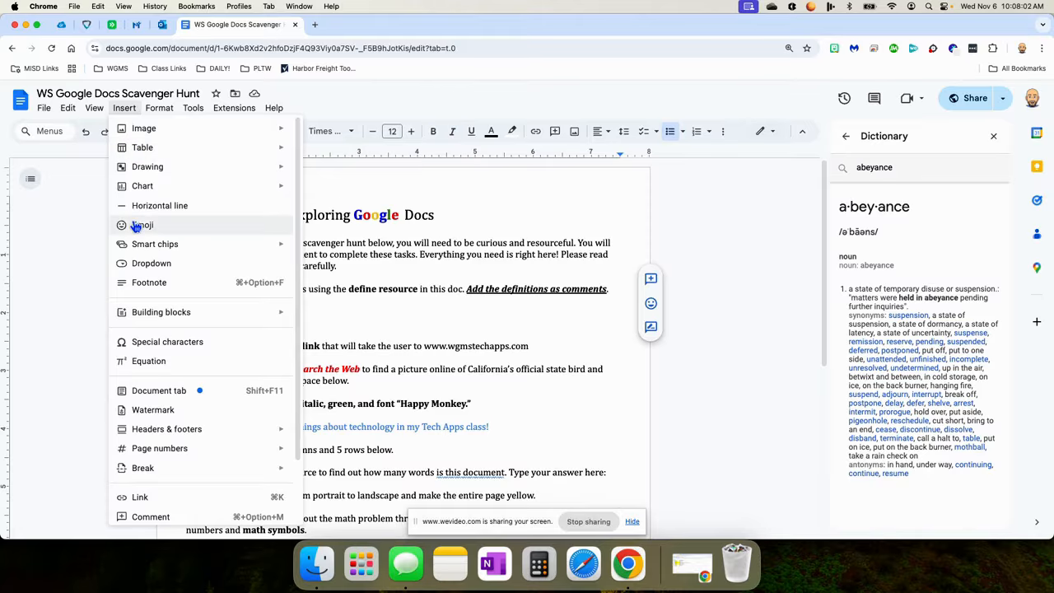
scroll(153, 434, down, 3)
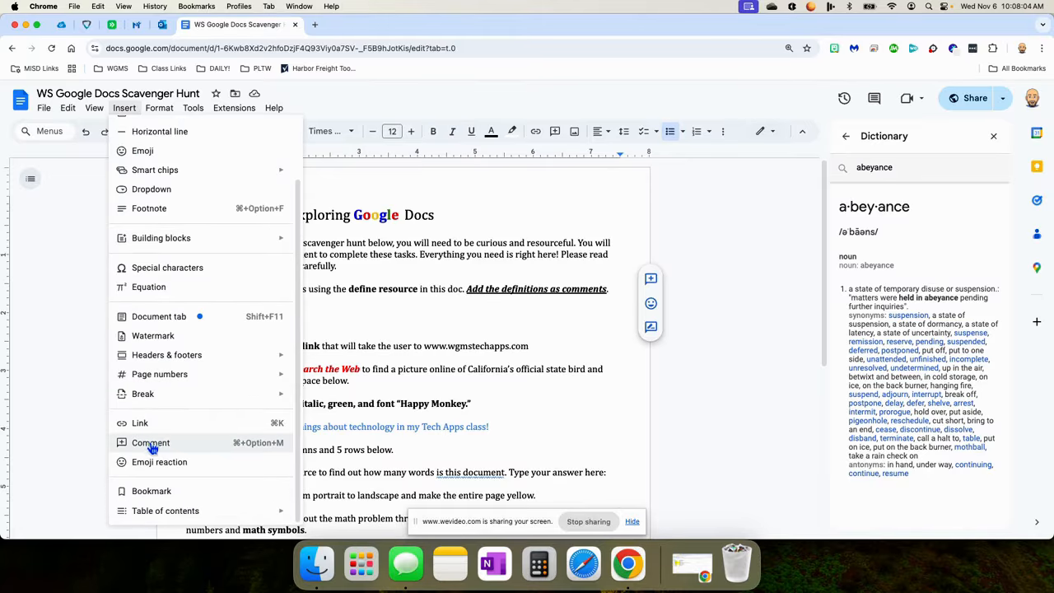
click(151, 439)
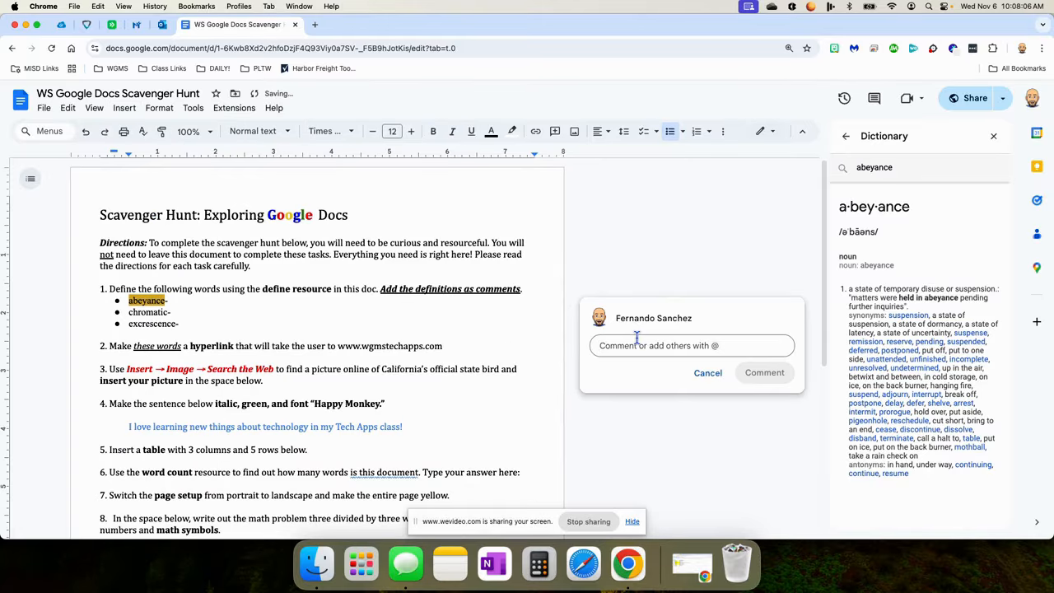
key(super+v)
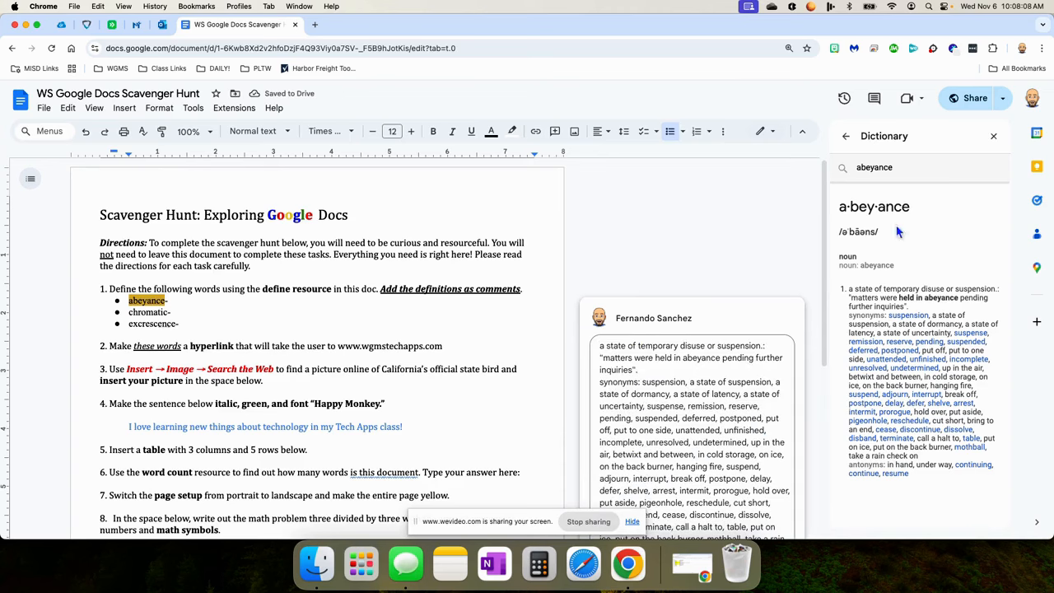
click(993, 136)
Look up chromatic and paste its first definition into a new comment on the word.
click(742, 278)
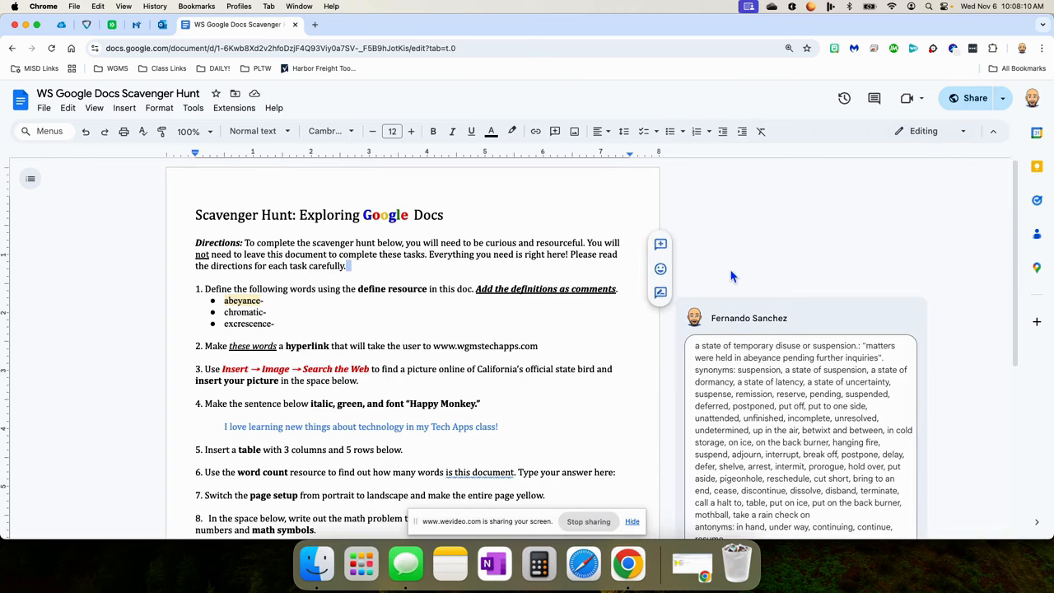
scroll(774, 370, down, 1)
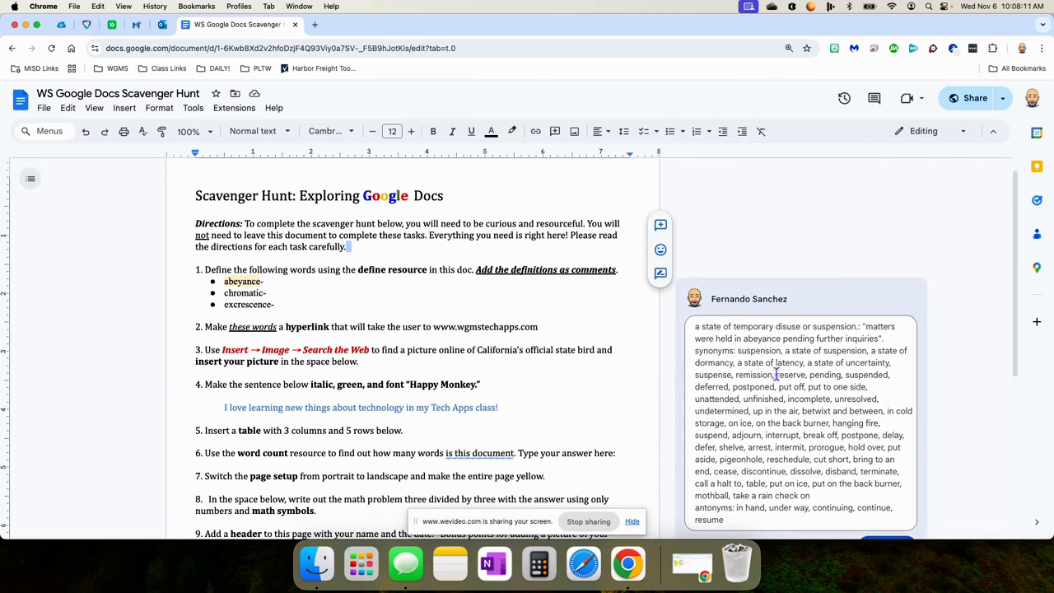
double_click(231, 294)
right_click(233, 294)
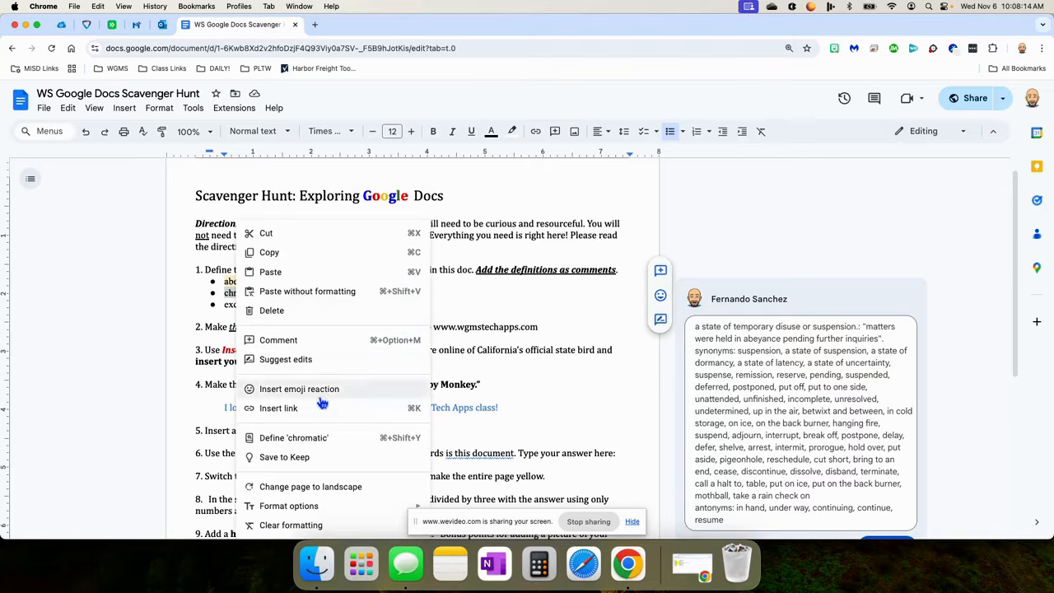
click(293, 437)
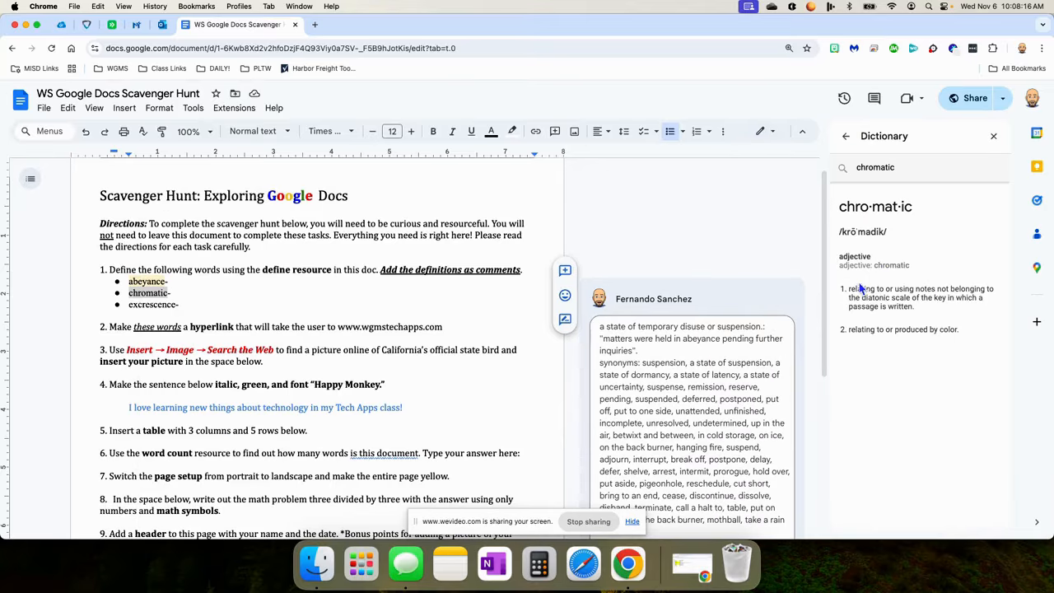
drag(848, 290, 934, 314)
key(super+c)
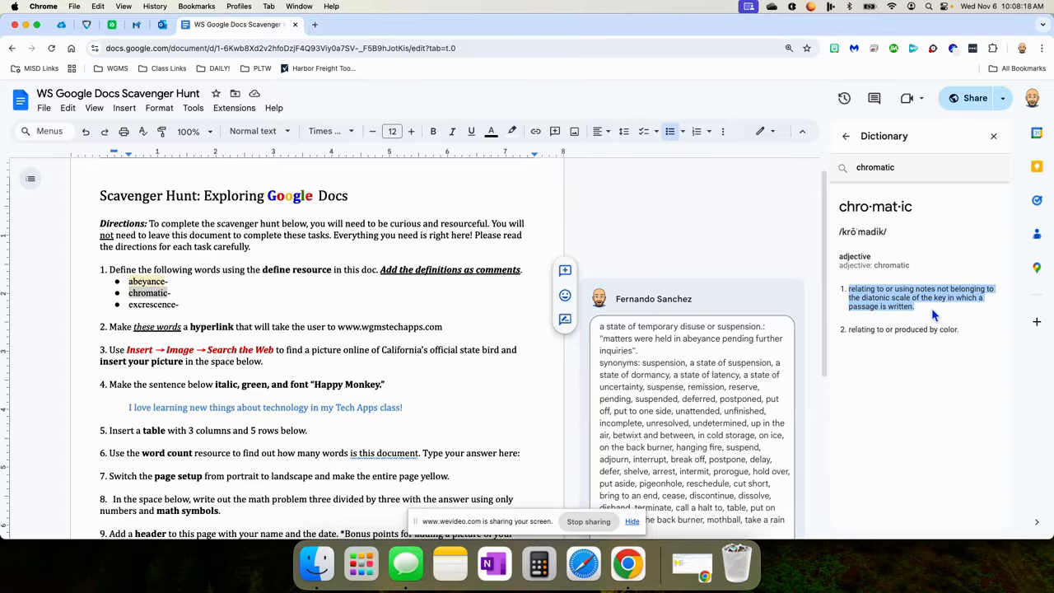
click(124, 107)
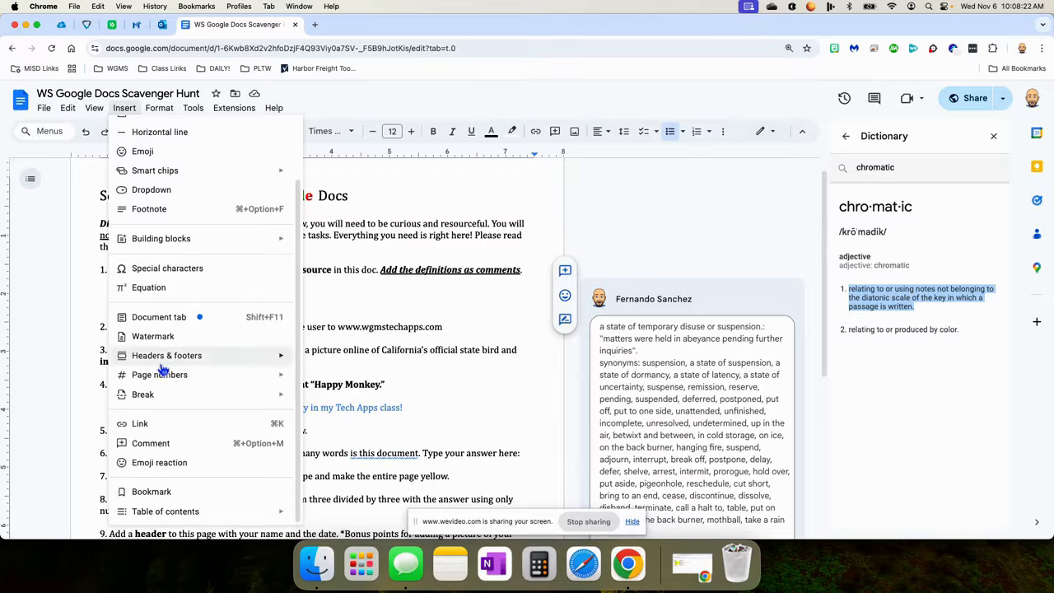
click(157, 443)
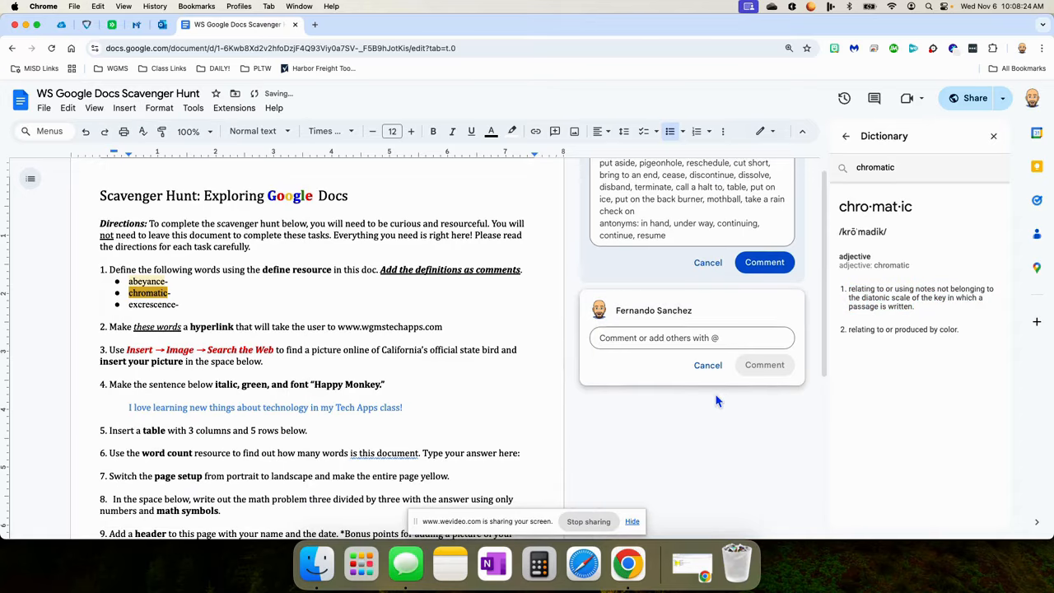
key(super+v)
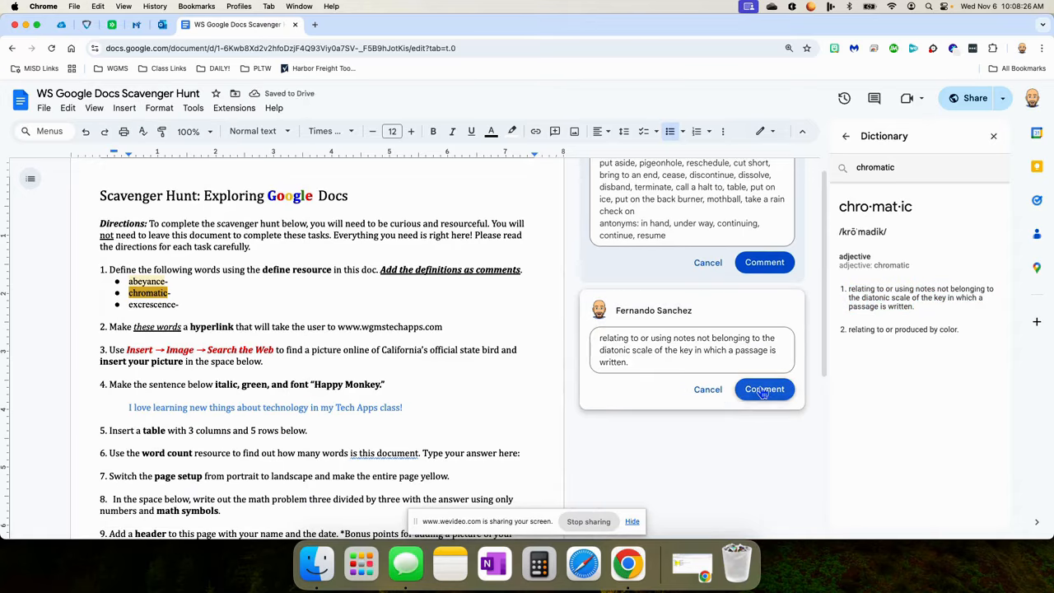
click(715, 442)
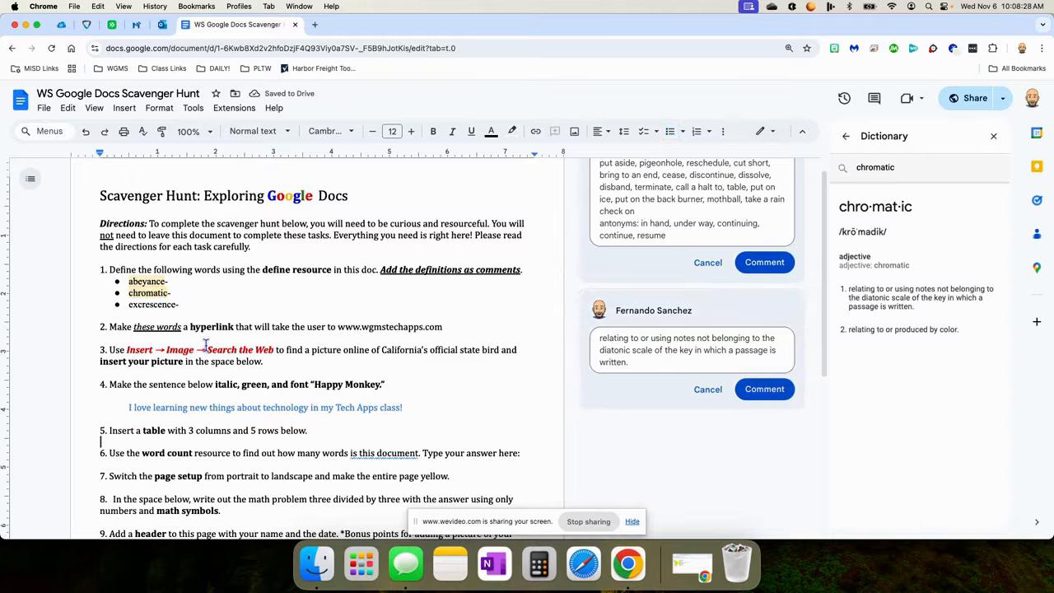
Look up excrescence and paste its definition and synonyms into a new comment on the word.
double_click(152, 305)
right_click(153, 305)
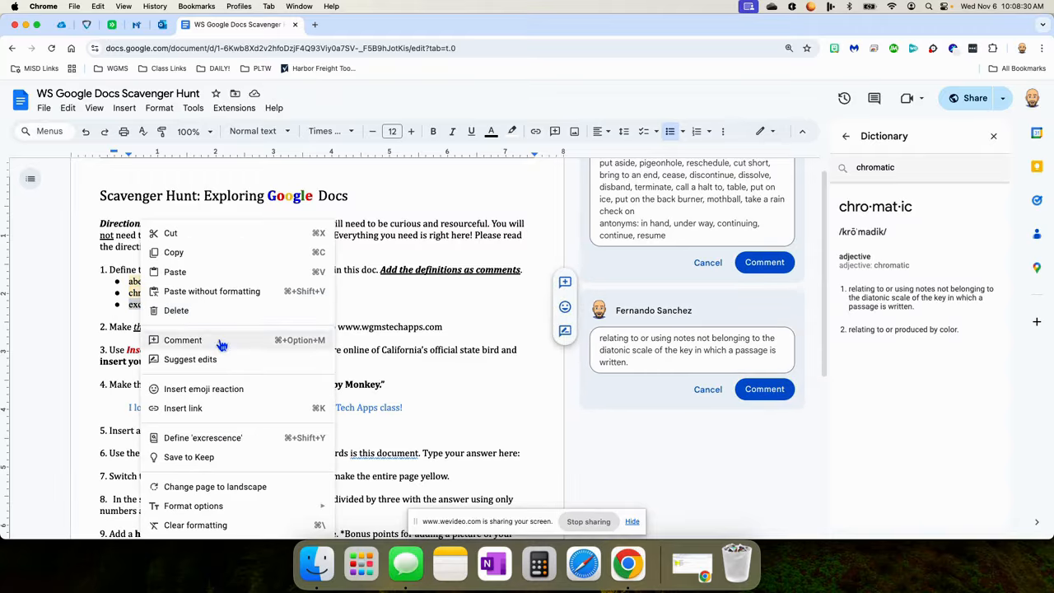
click(202, 438)
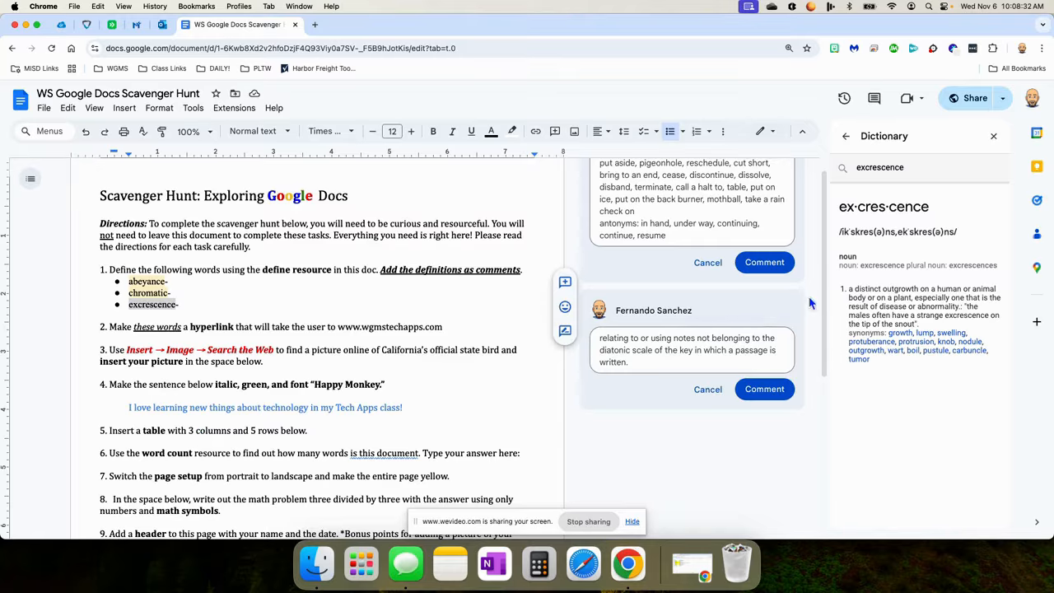
drag(848, 288, 889, 364)
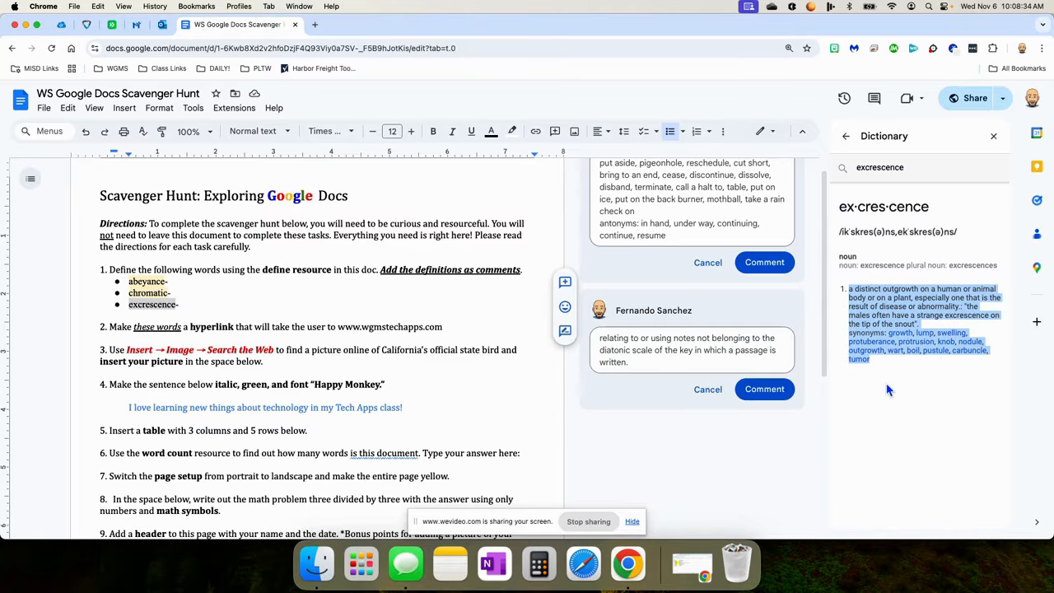
click(124, 108)
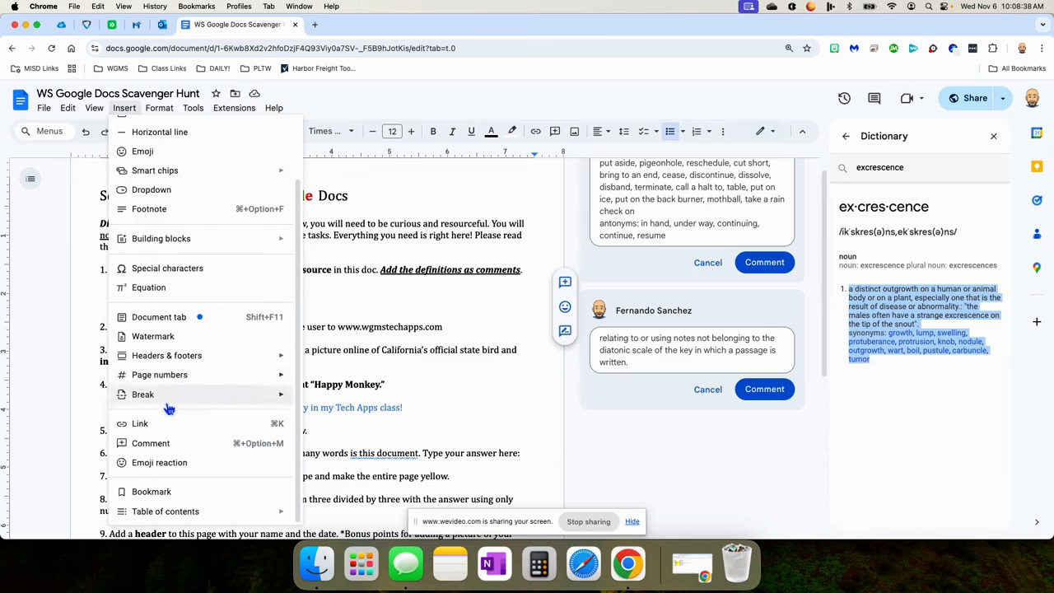
click(161, 443)
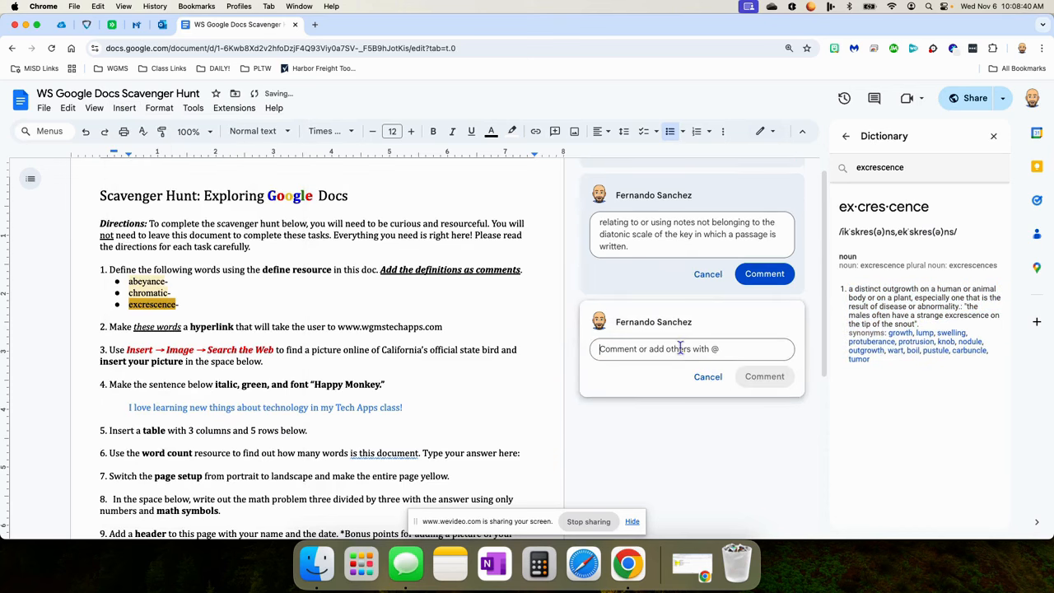
text(a distinct outgrowth on a human or animal body or on a plant, especially one that is the result of disease or abnormality.: "the males often have a strange excrescence on the tip of the snout". synonyms: growth, lump, swelling, protuberance, protrusion, knob, nodule, outgrowth, wart, boil, pustule, carbuncle, tumor)
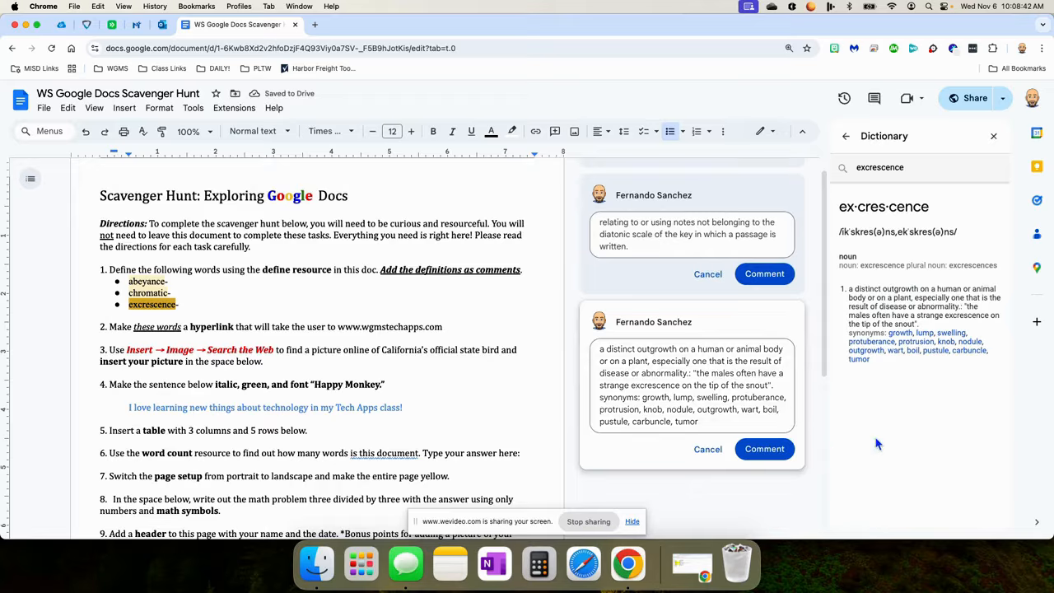
Review the comments on abeyance, chromatic and excrescence in task 1.
click(661, 476)
scroll(650, 437, up, 1)
click(174, 289)
click(139, 301)
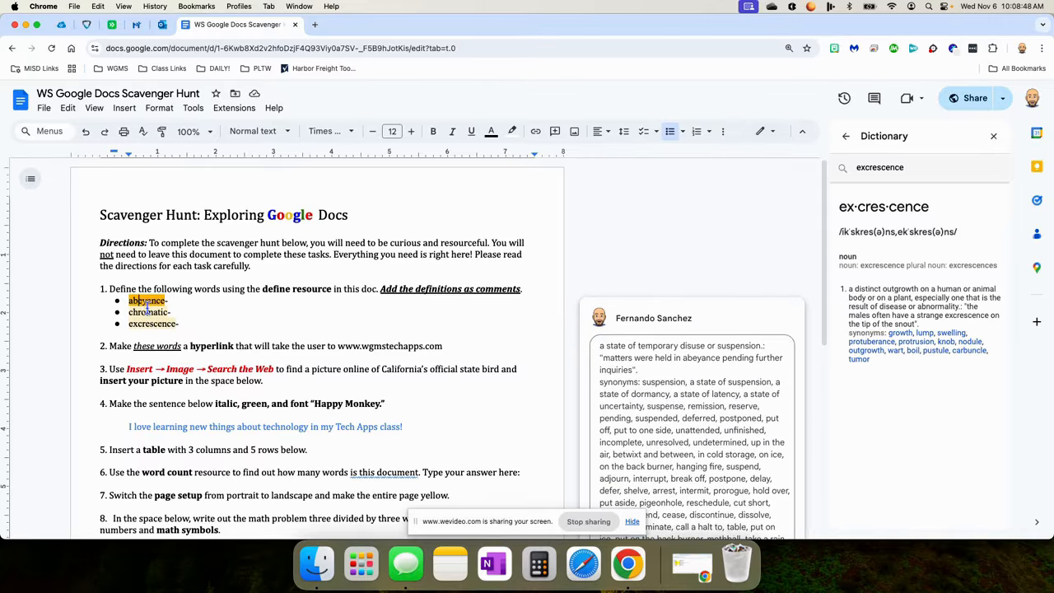
click(148, 312)
click(149, 324)
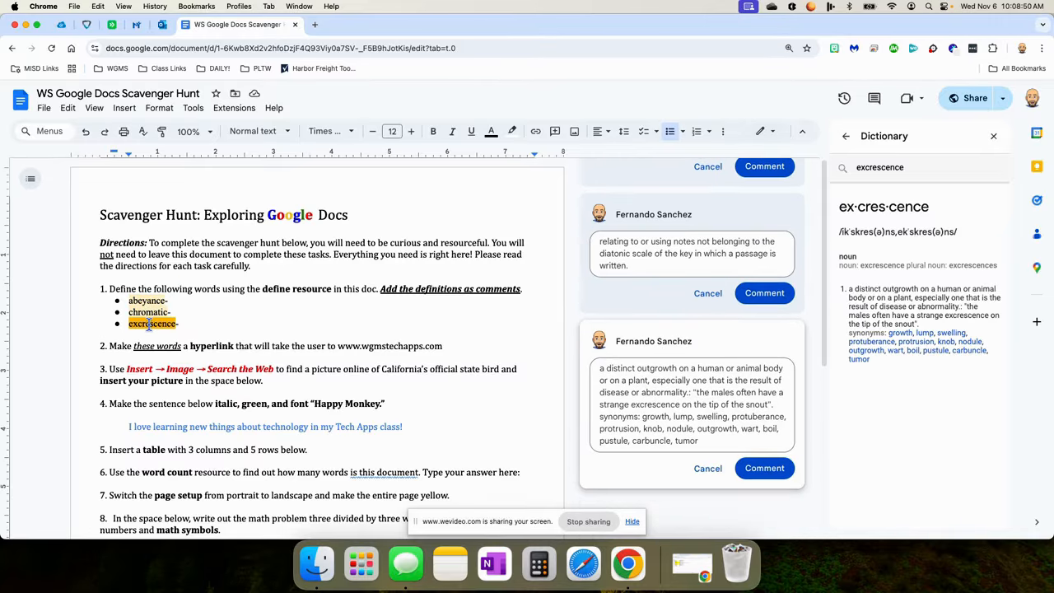
scroll(233, 312, down, 1)
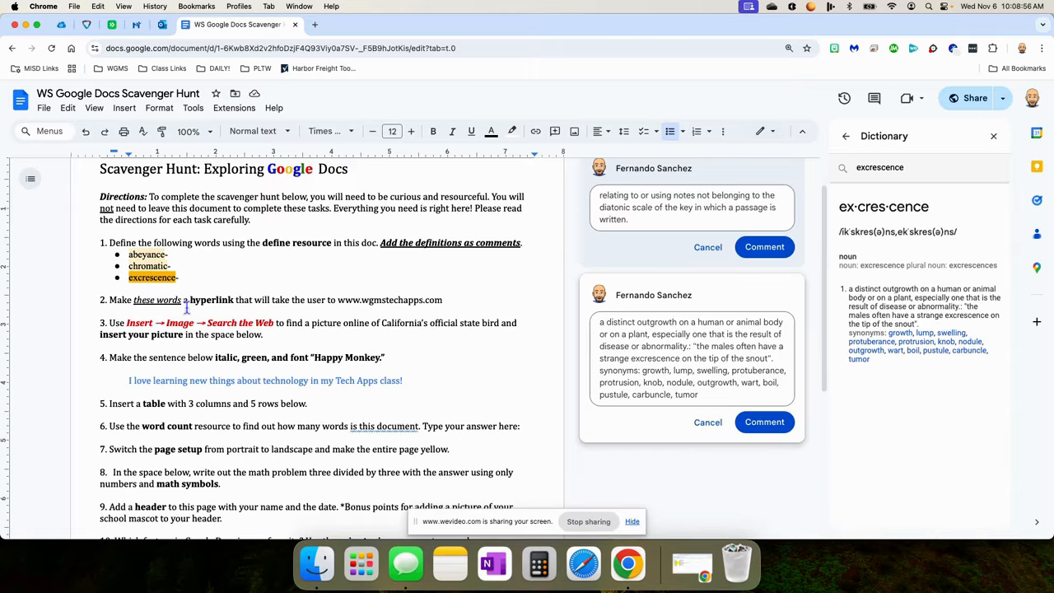
drag(132, 300, 181, 300)
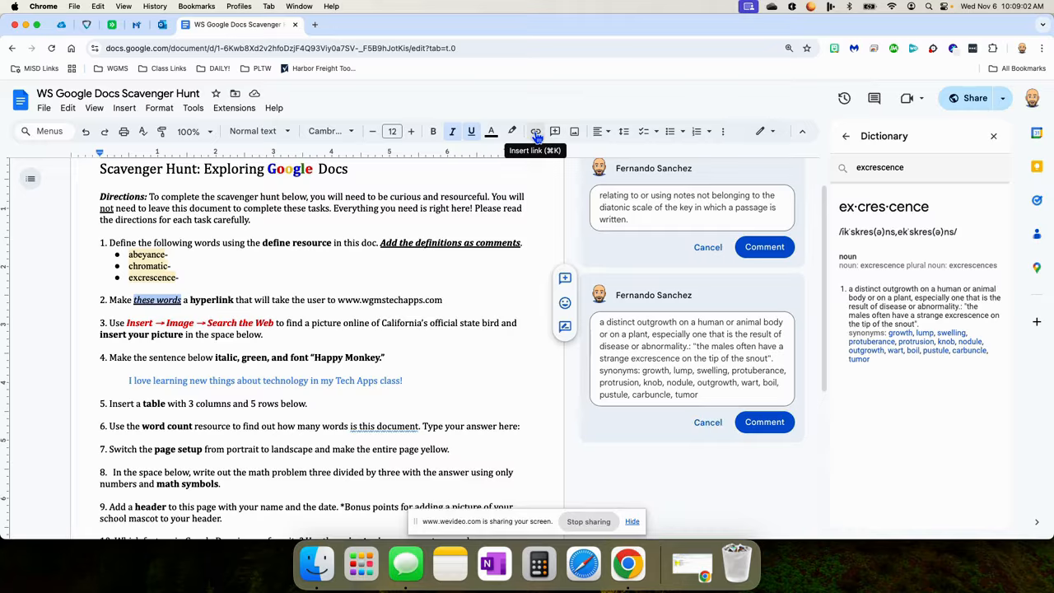
right_click(145, 301)
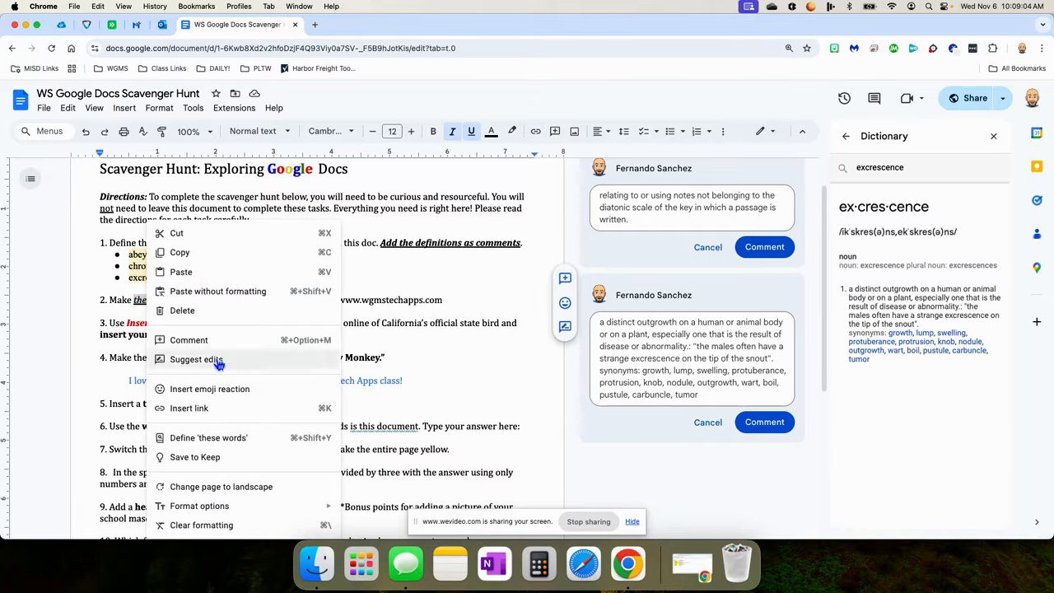
click(216, 412)
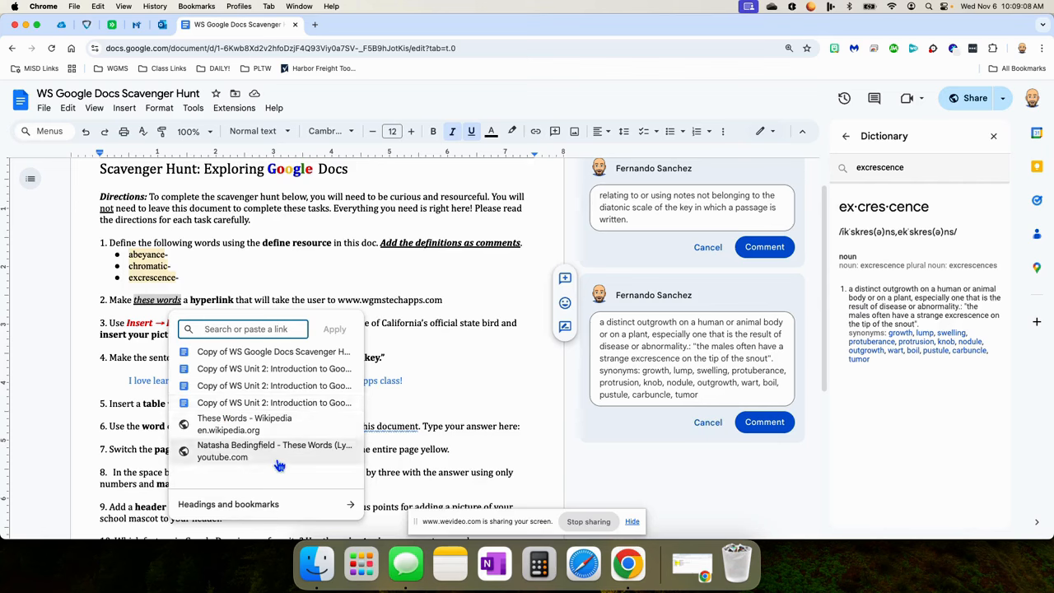
click(404, 300)
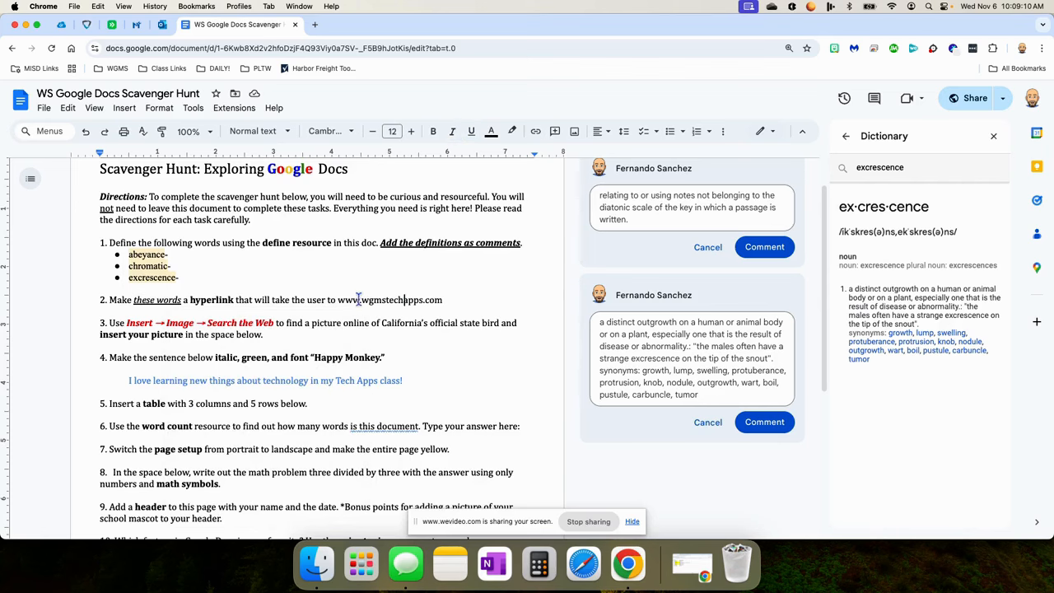
drag(339, 300, 444, 302)
key(super+c)
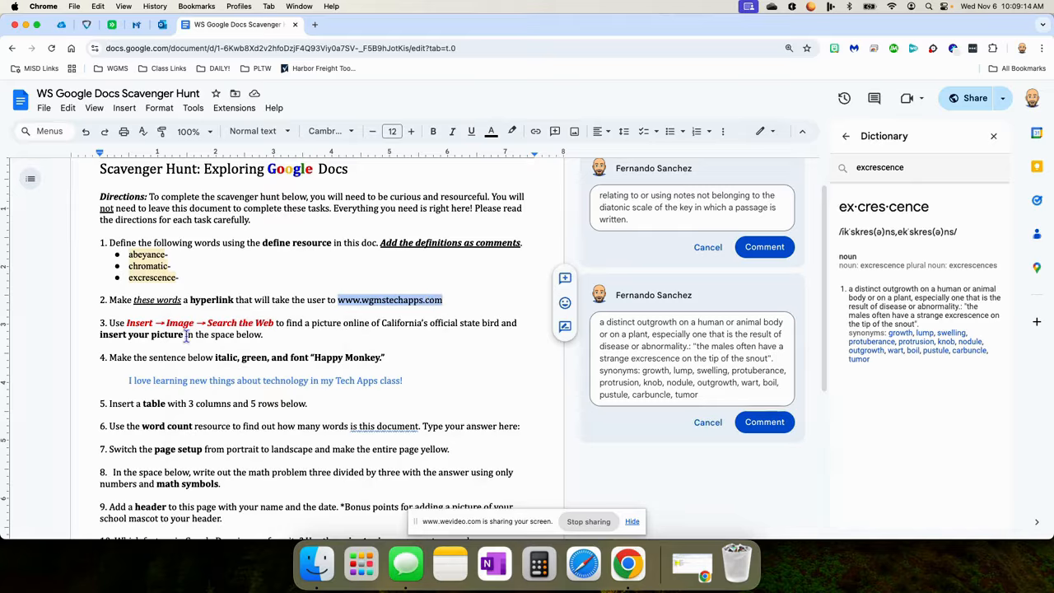
drag(134, 300, 182, 300)
click(534, 132)
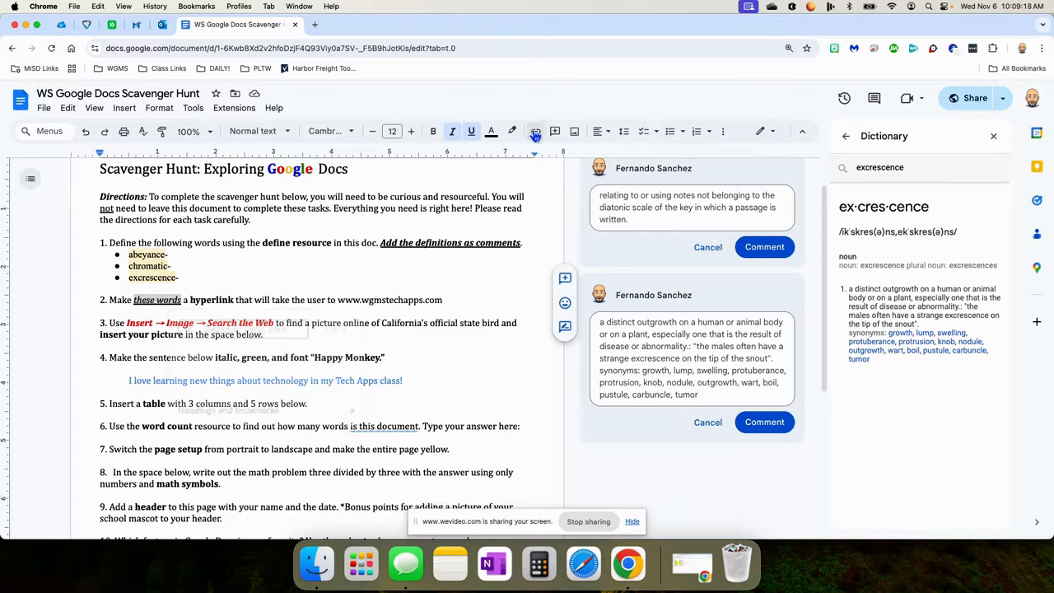
key(super+v)
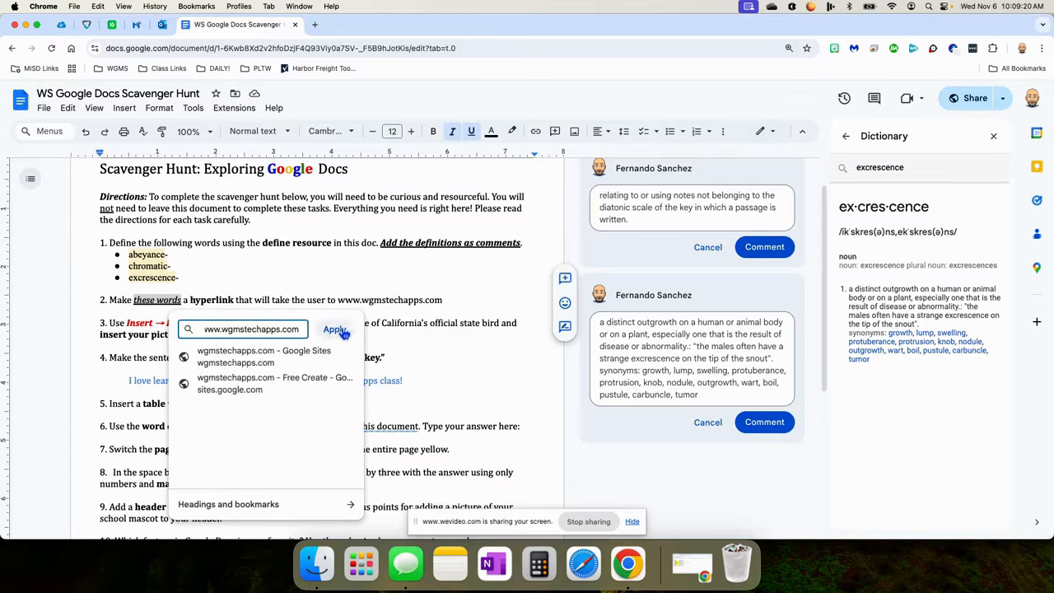
click(336, 330)
click(339, 301)
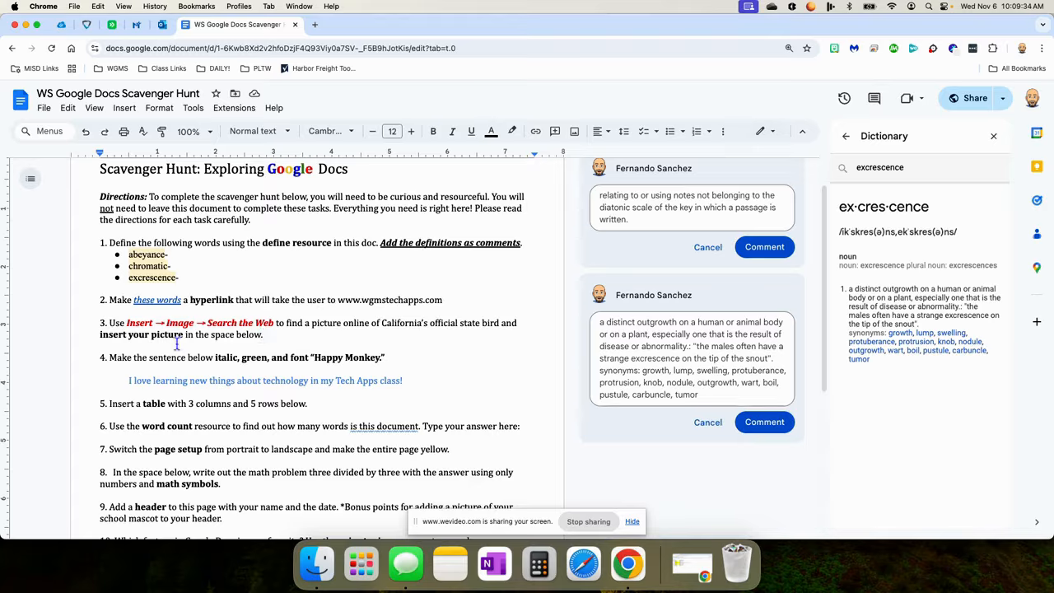
click(109, 346)
Insert a quail photo below task 3 from a web search for 'california state bird'.
click(124, 108)
scroll(177, 165, up, 1)
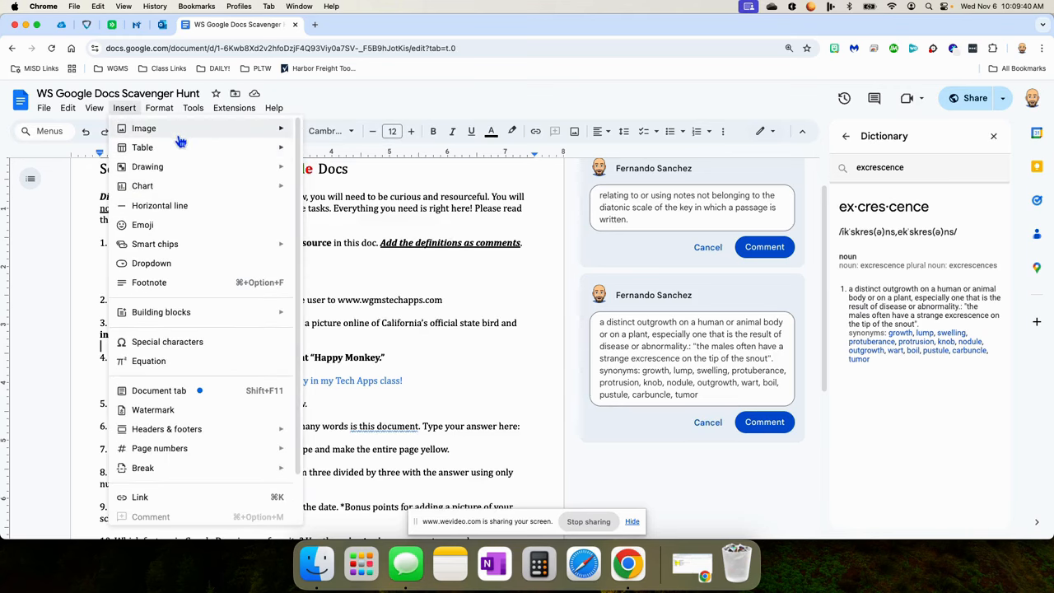
mouse_move(180, 129)
click(360, 156)
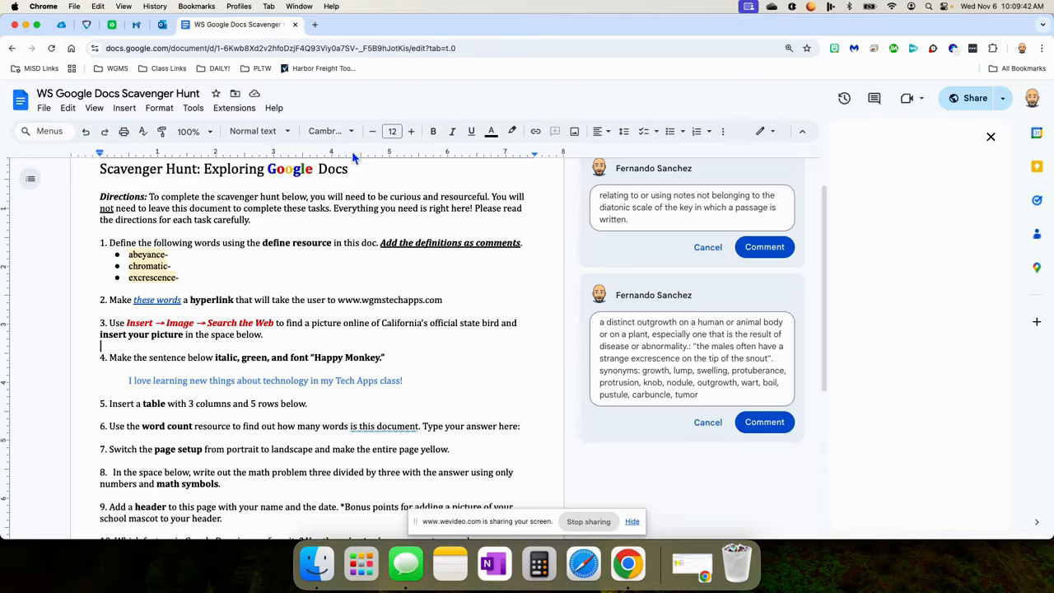
text(california state bird)
key(Return)
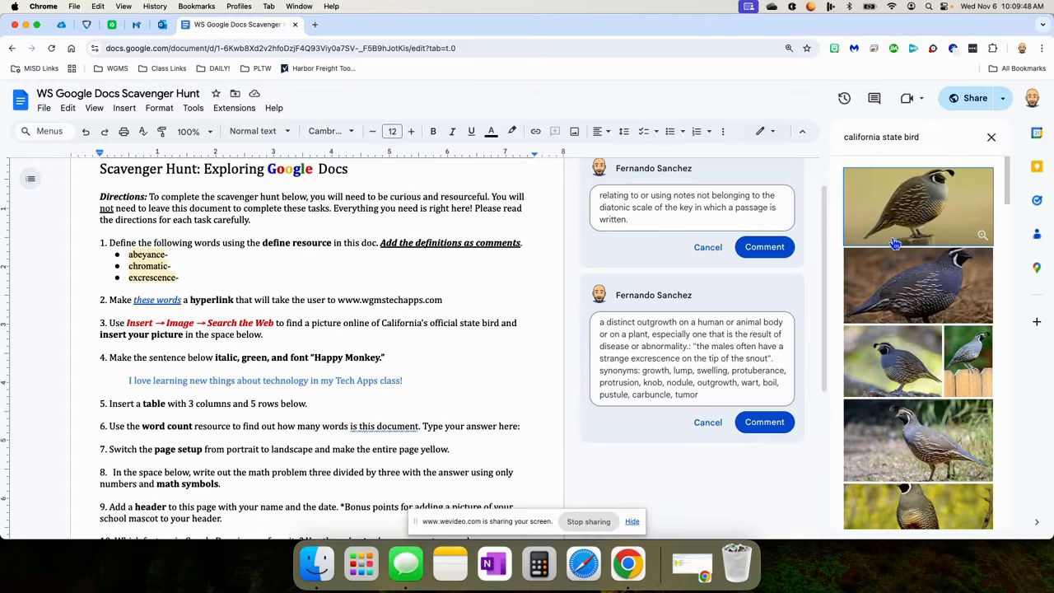
scroll(915, 313, down, 5)
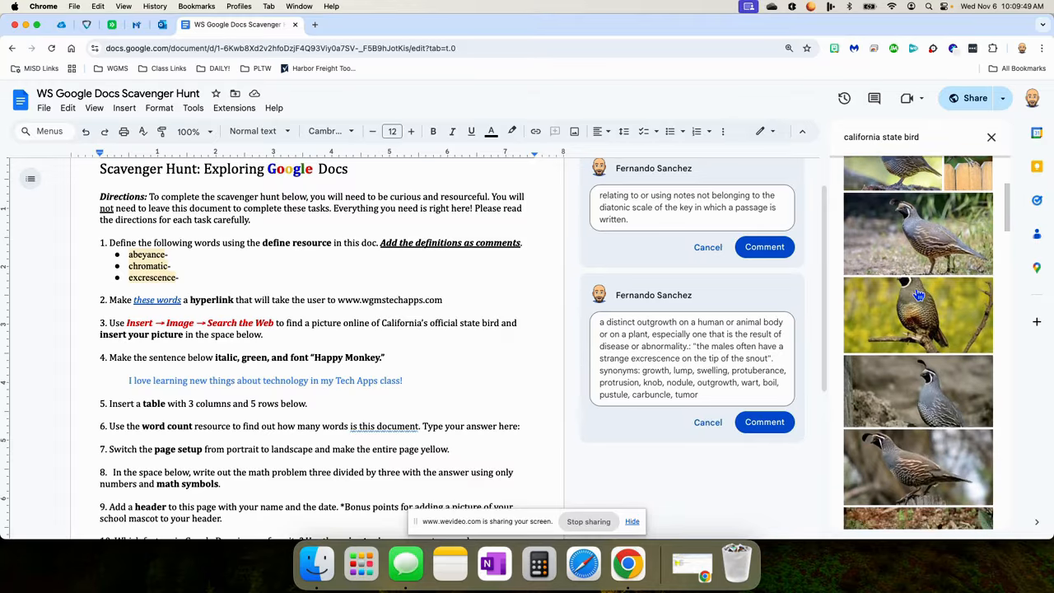
click(911, 241)
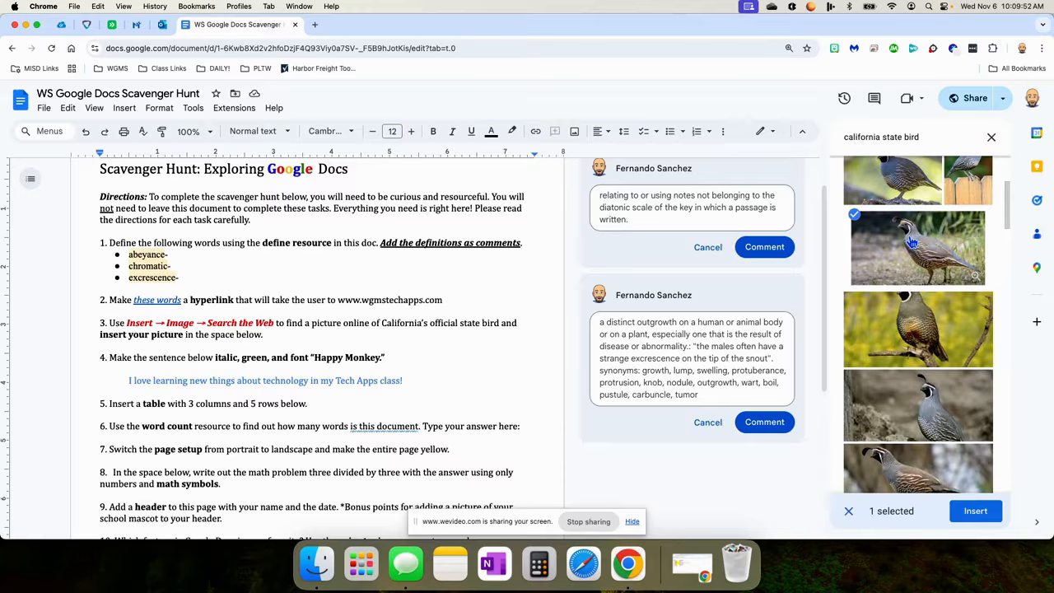
click(975, 511)
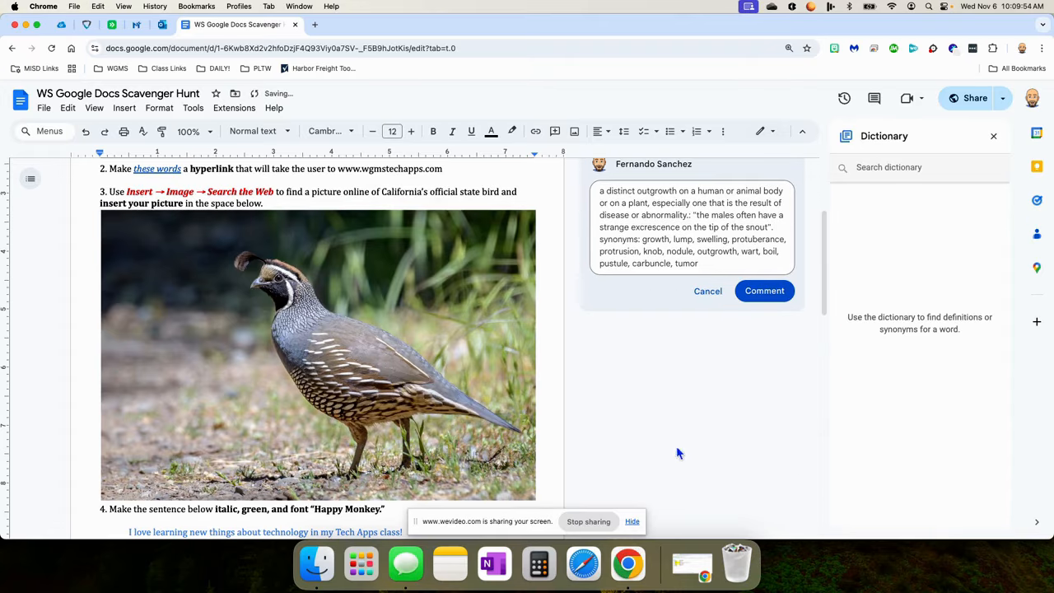
Shrink the quail photo to about a third of its size.
click(225, 278)
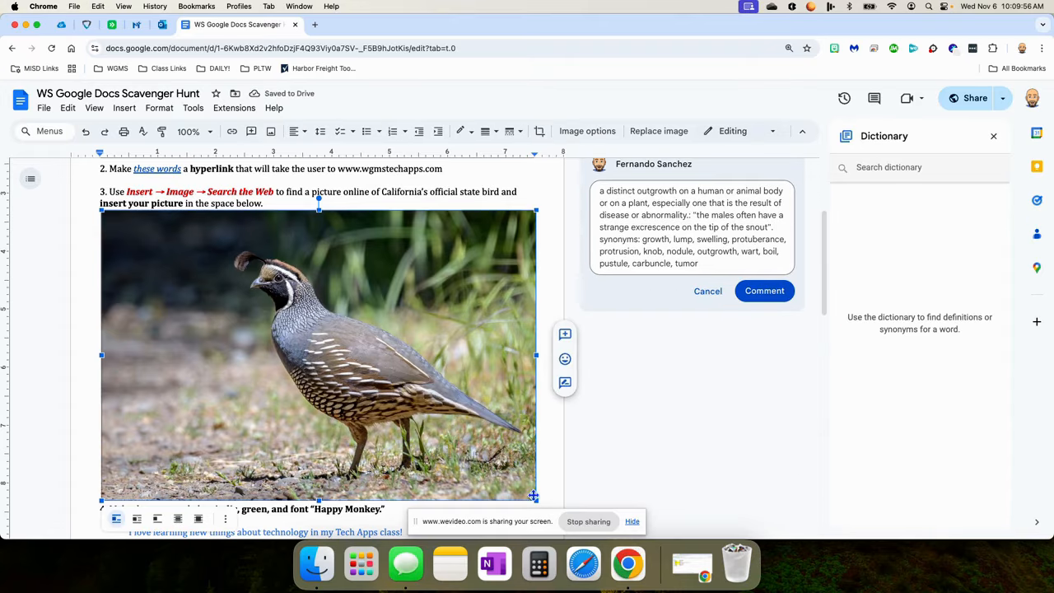
drag(537, 501, 248, 290)
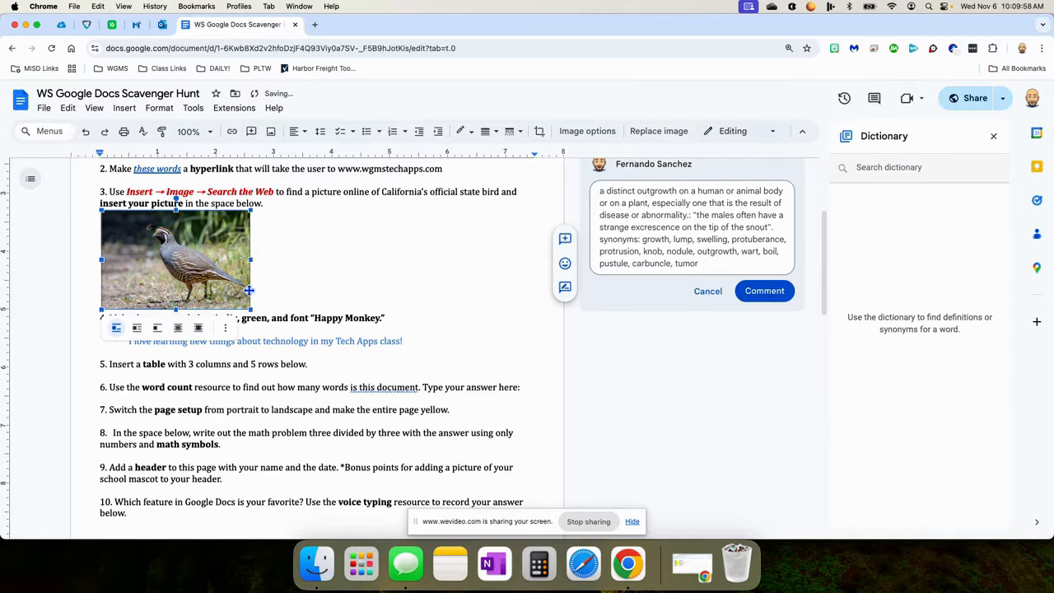
click(268, 249)
scroll(295, 247, down, 1)
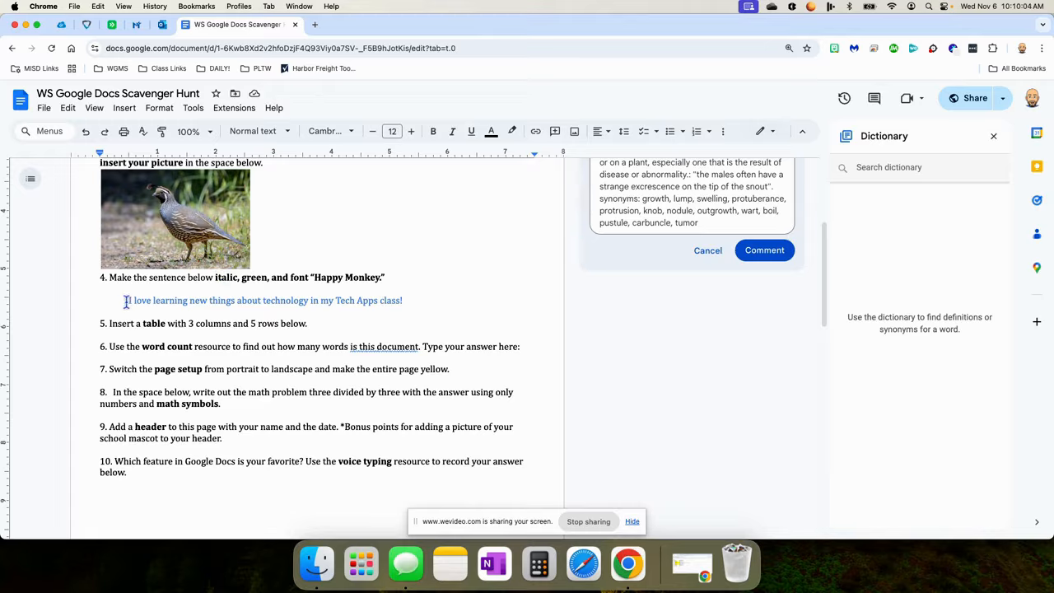
Restyle the blue sentence under task 4 as italic green text in Happy Monkey.
drag(126, 300, 410, 301)
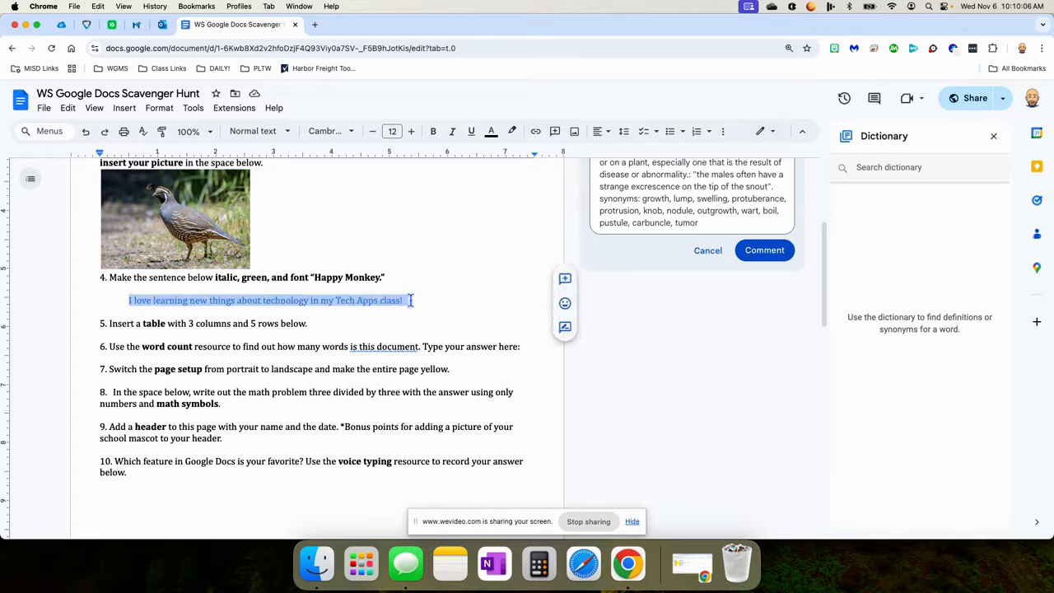
click(453, 135)
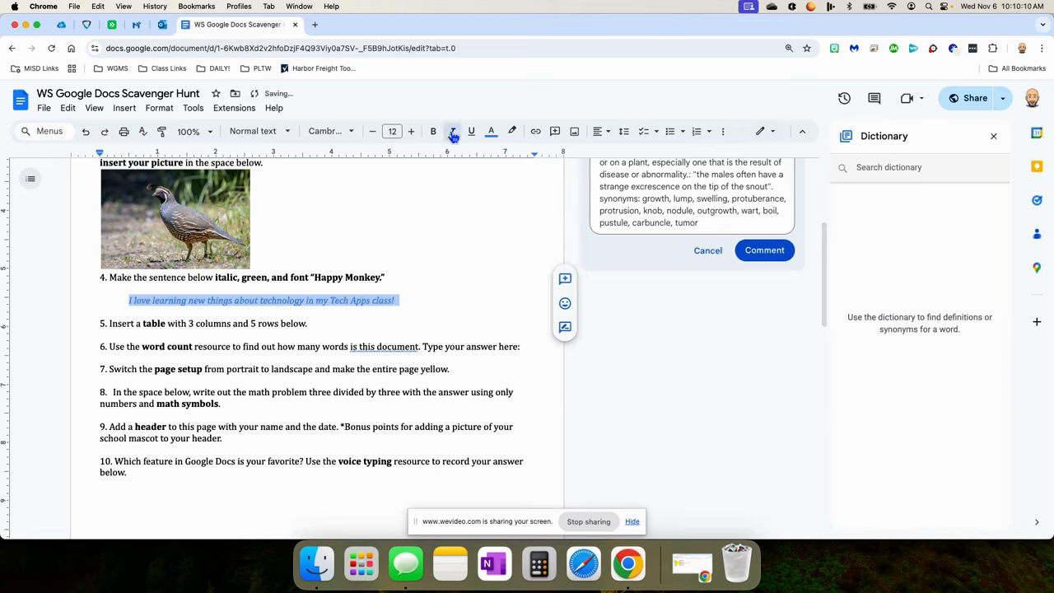
click(490, 131)
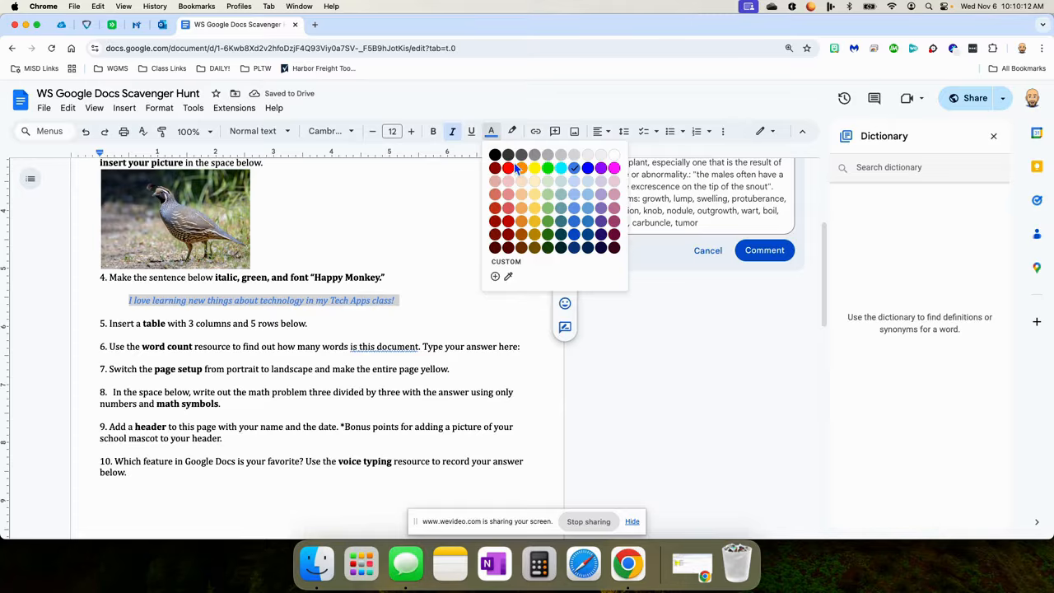
click(547, 209)
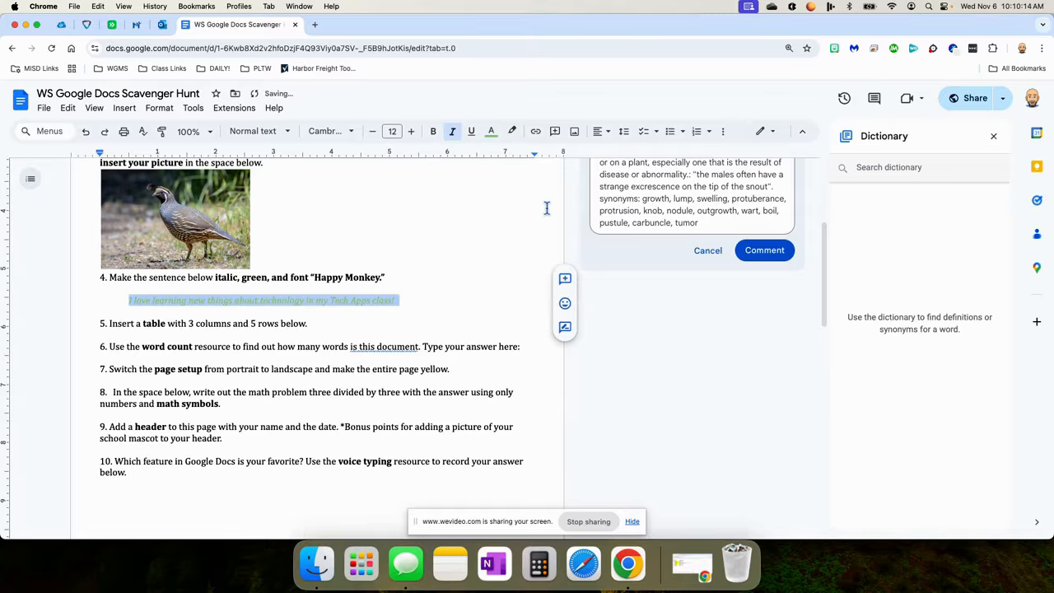
click(349, 132)
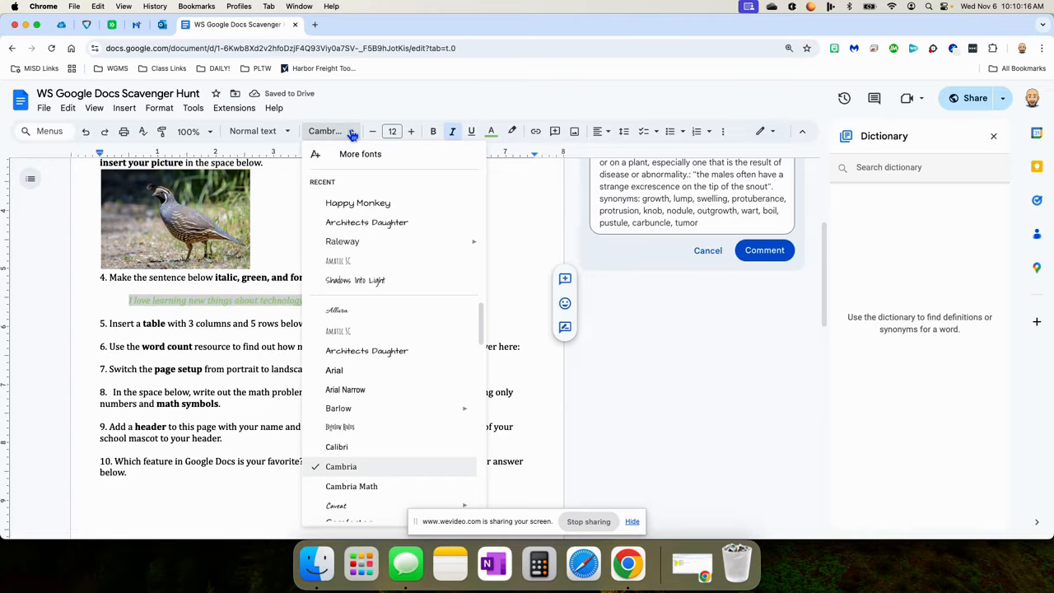
scroll(370, 354, down, 10)
scroll(365, 395, up, 5)
scroll(368, 397, down, 1)
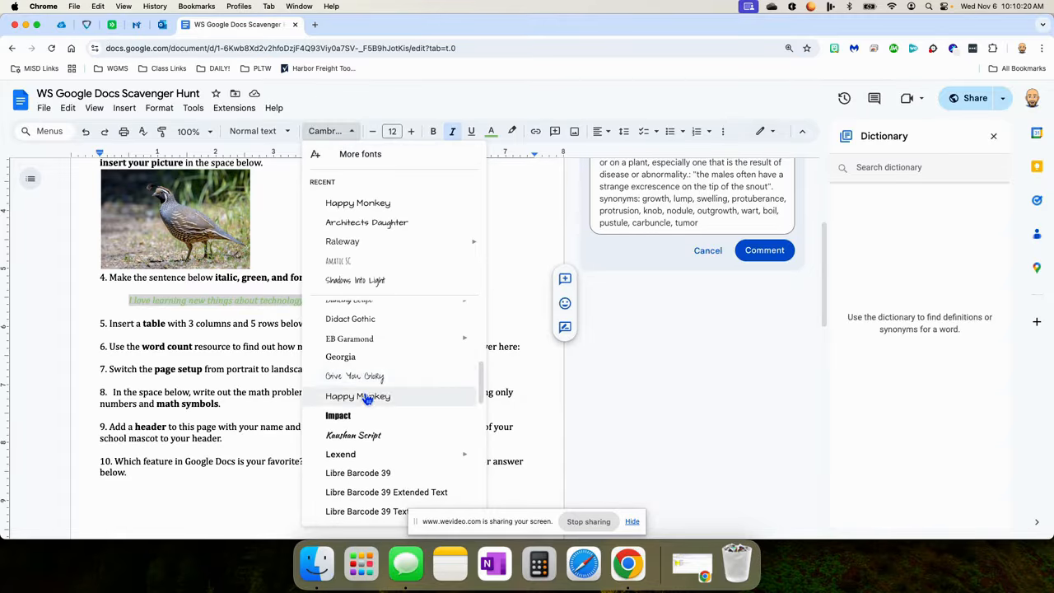
click(365, 396)
click(320, 324)
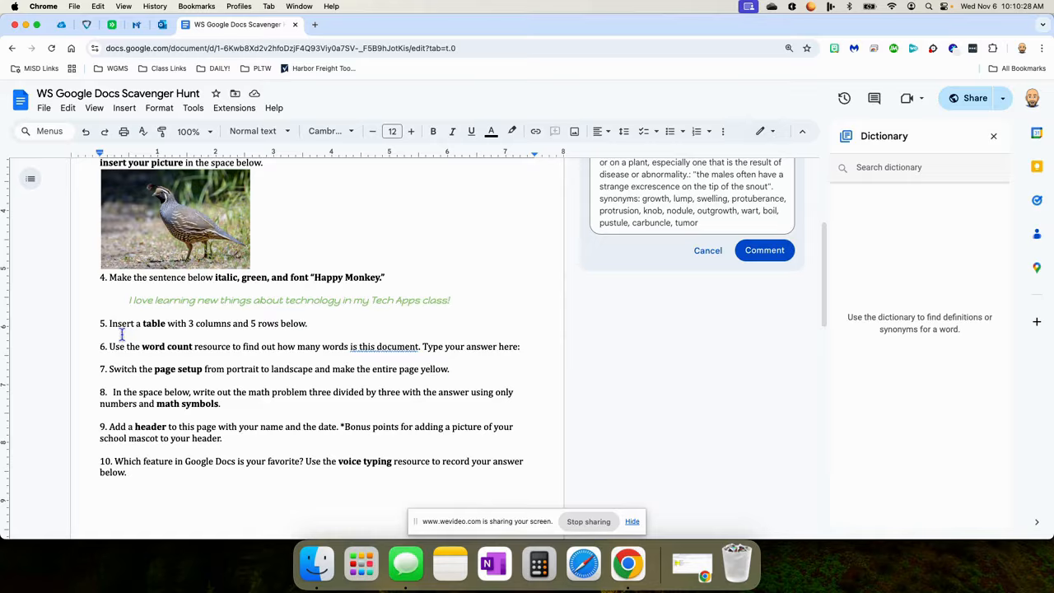
Insert a 3-column by 5-row table in the blank space under item 5.
click(124, 108)
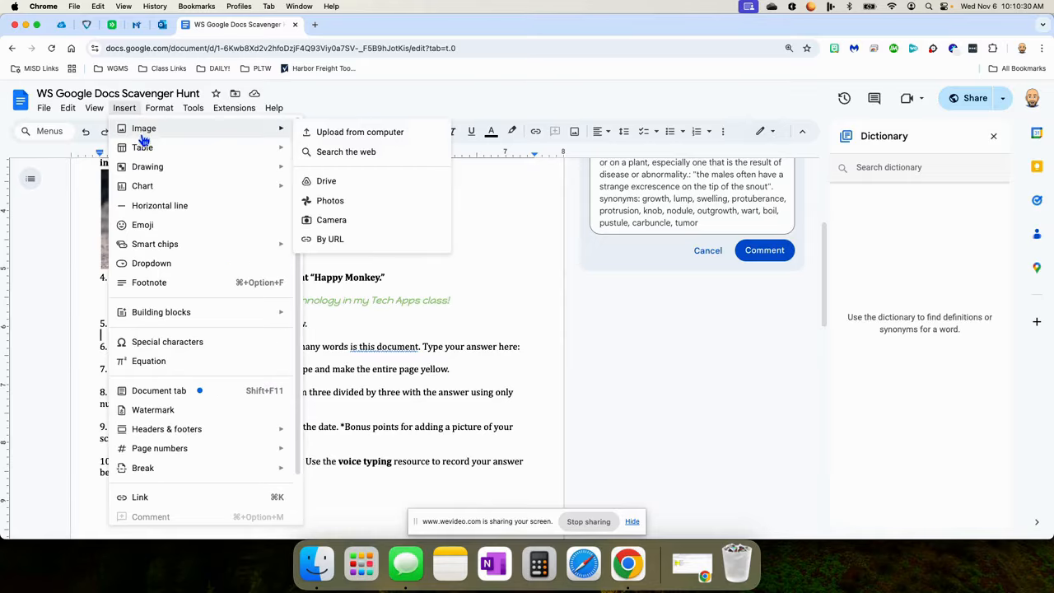
mouse_move(145, 152)
mouse_move(282, 166)
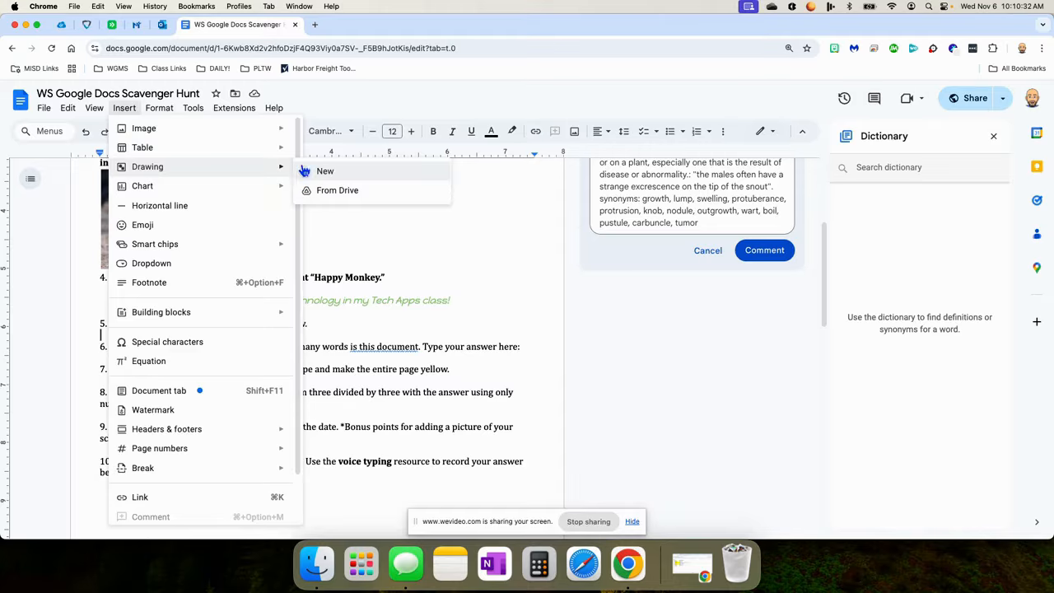
click(367, 347)
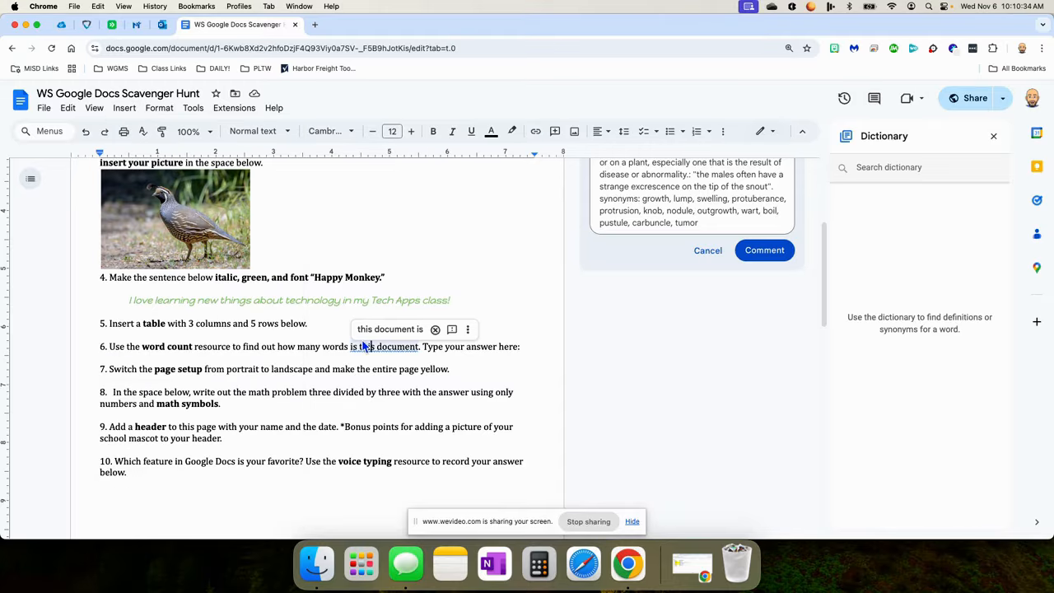
click(131, 338)
click(124, 108)
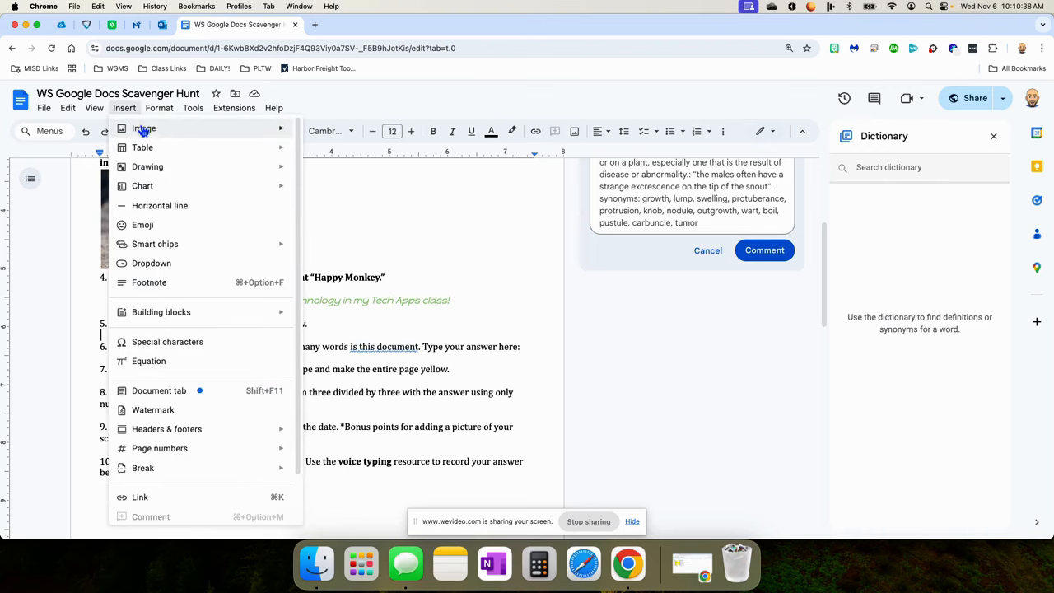
mouse_move(147, 149)
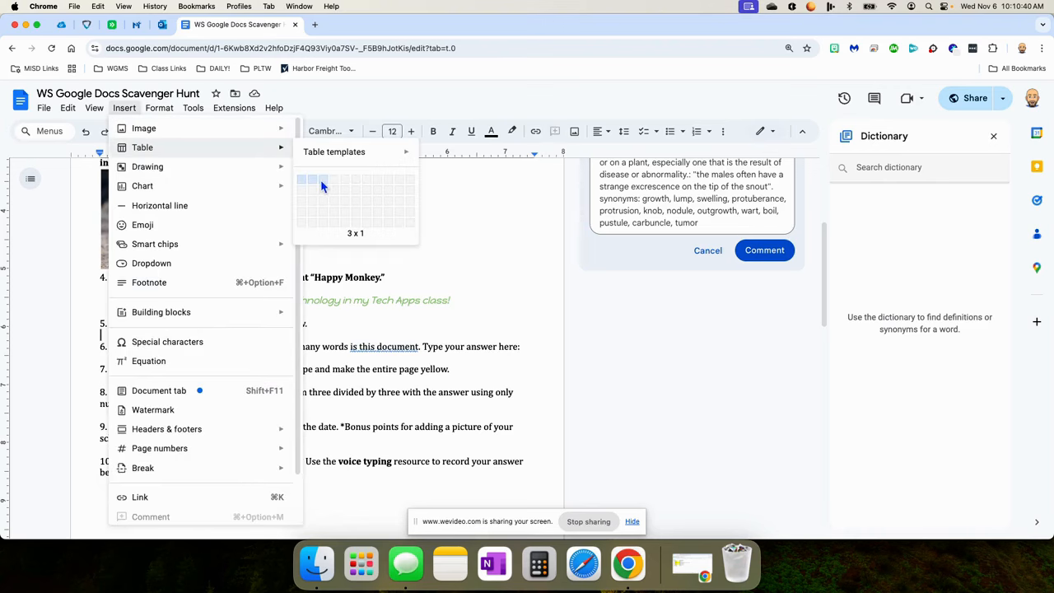
click(323, 225)
scroll(333, 320, down, 4)
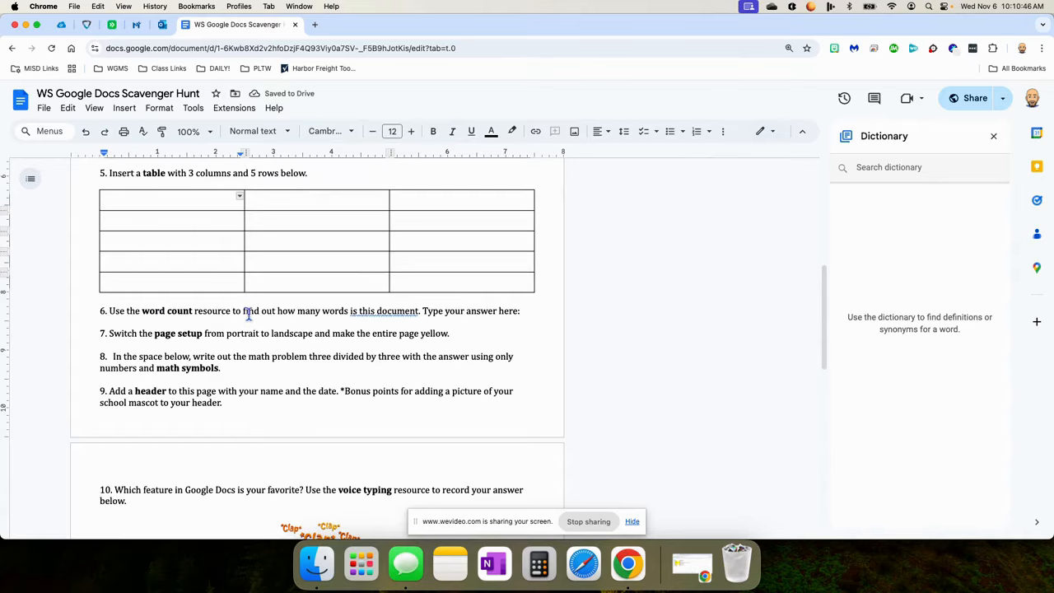
Change 'is' to 'are in' in item 6's question.
click(375, 313)
double_click(355, 311)
text(are)
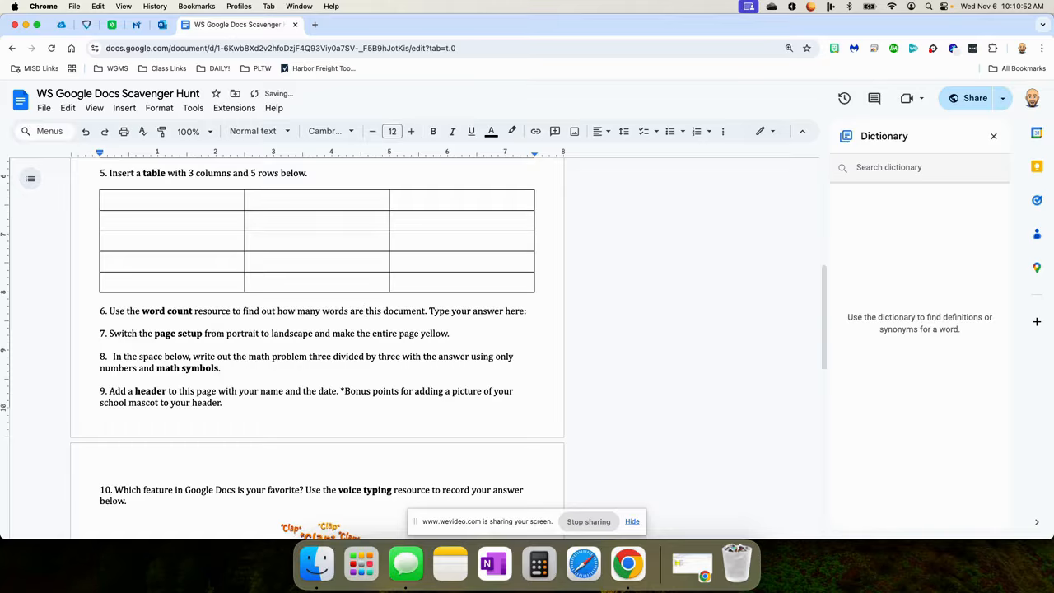
text(in)
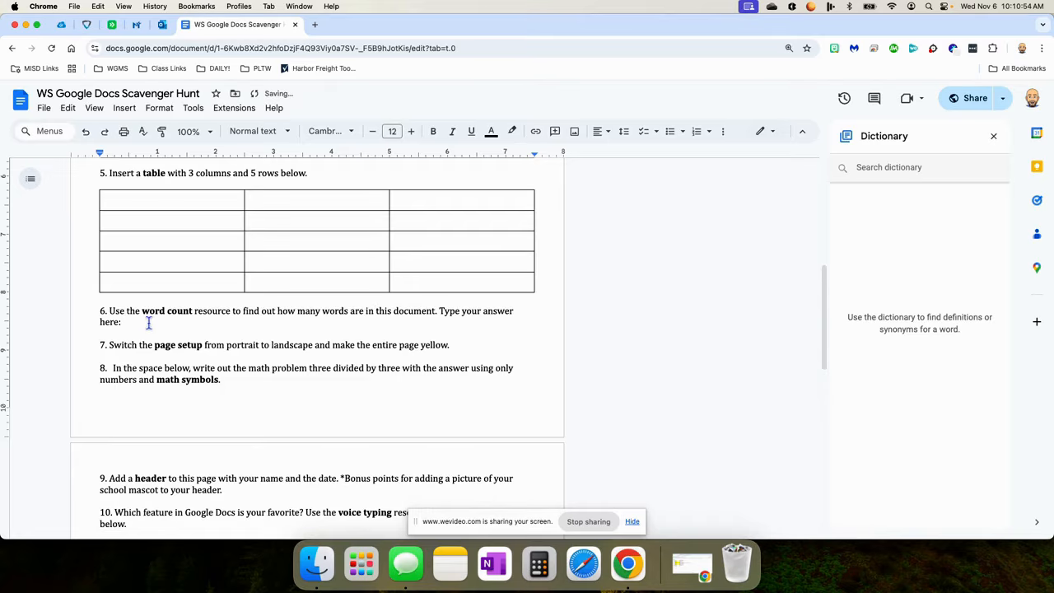
Check the document's word count and enter 259 as item 6's answer.
click(194, 109)
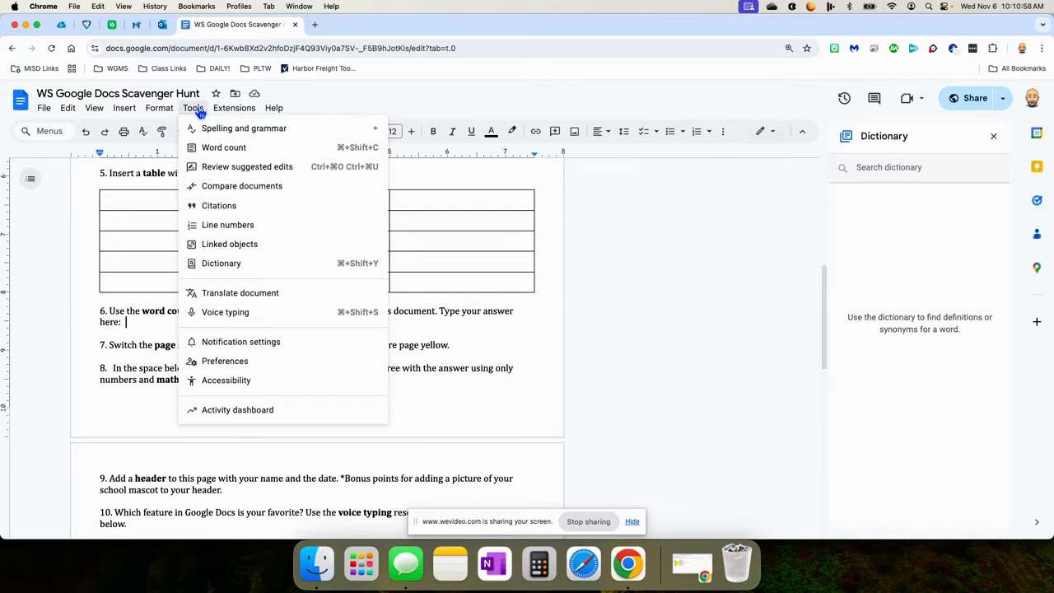
click(223, 148)
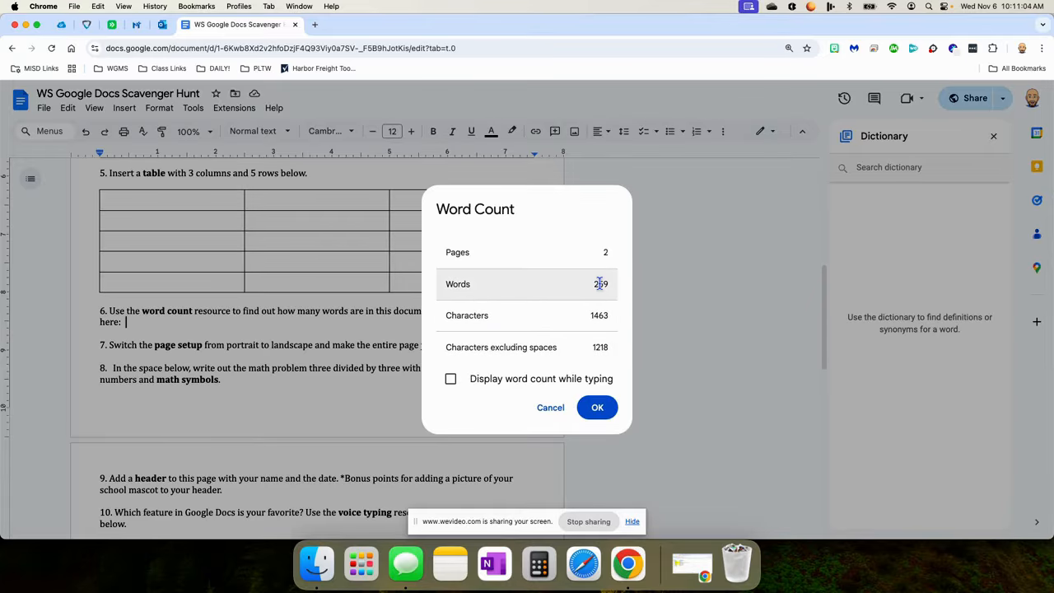
click(552, 407)
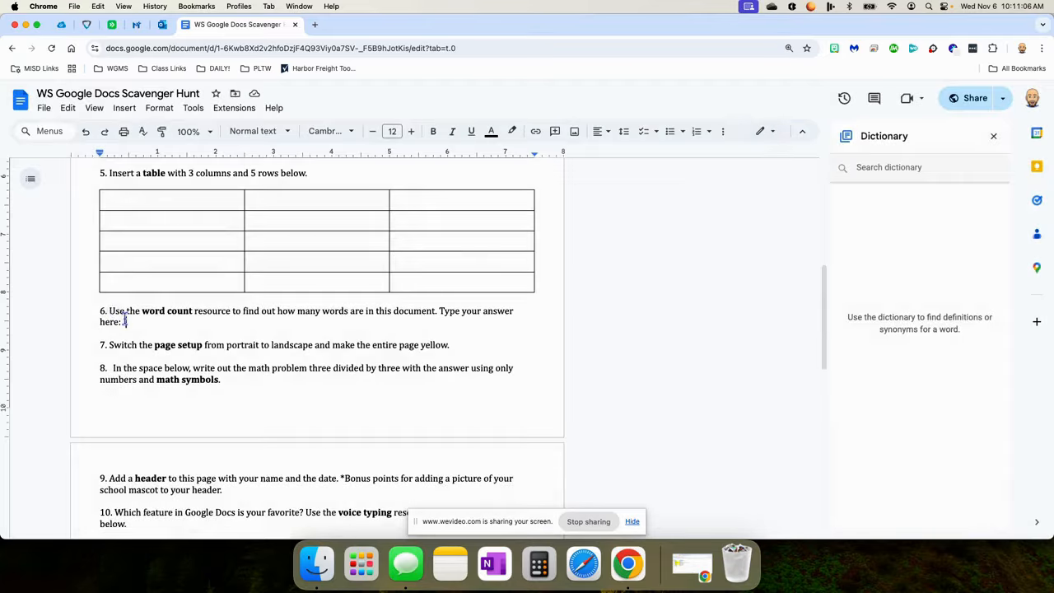
text(25)
click(455, 344)
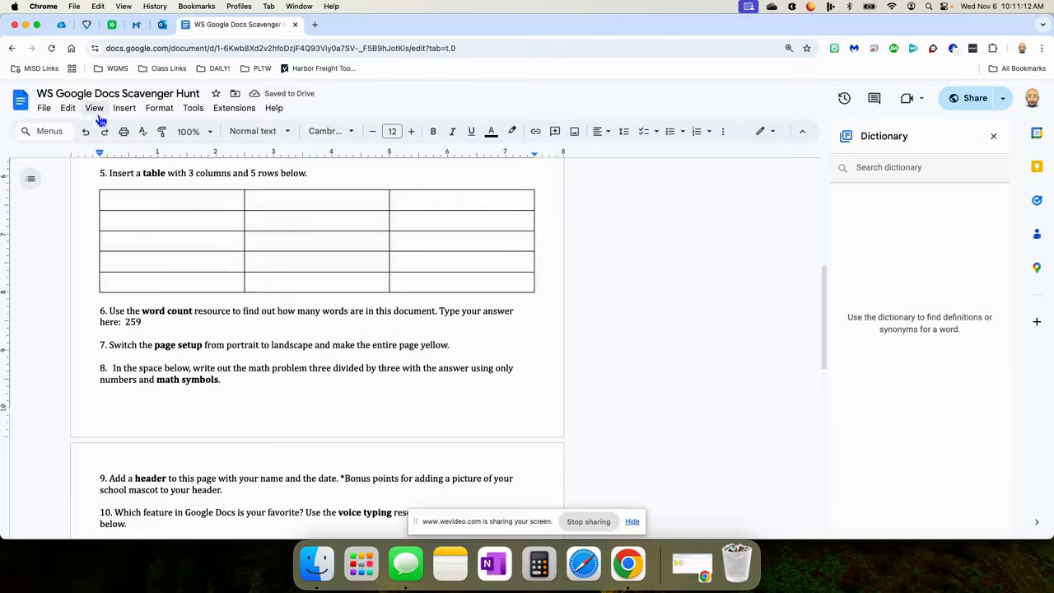
Switch the document's page orientation to landscape.
click(44, 107)
click(87, 438)
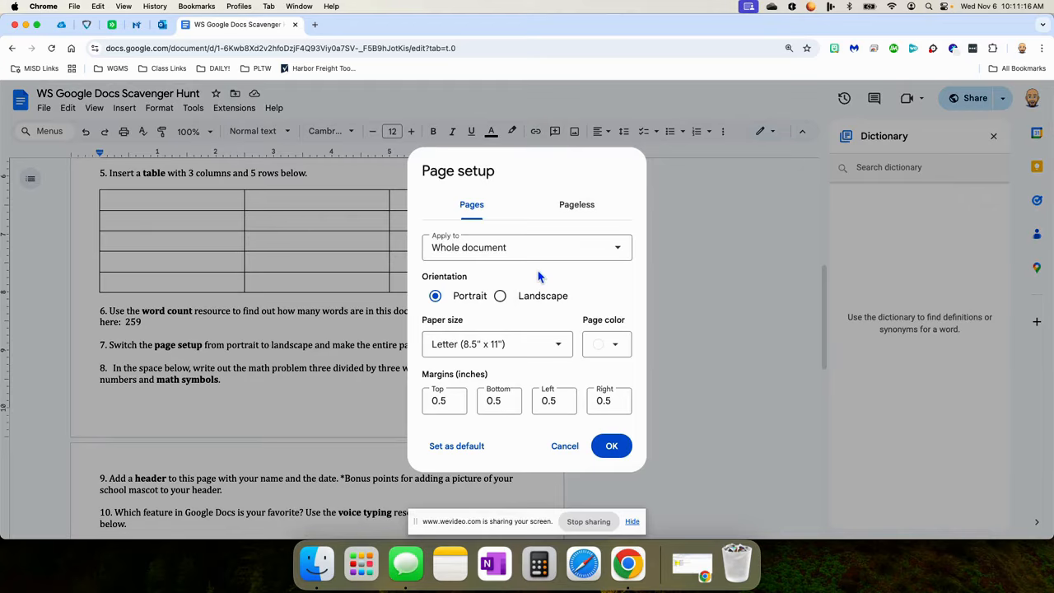
click(501, 297)
click(612, 446)
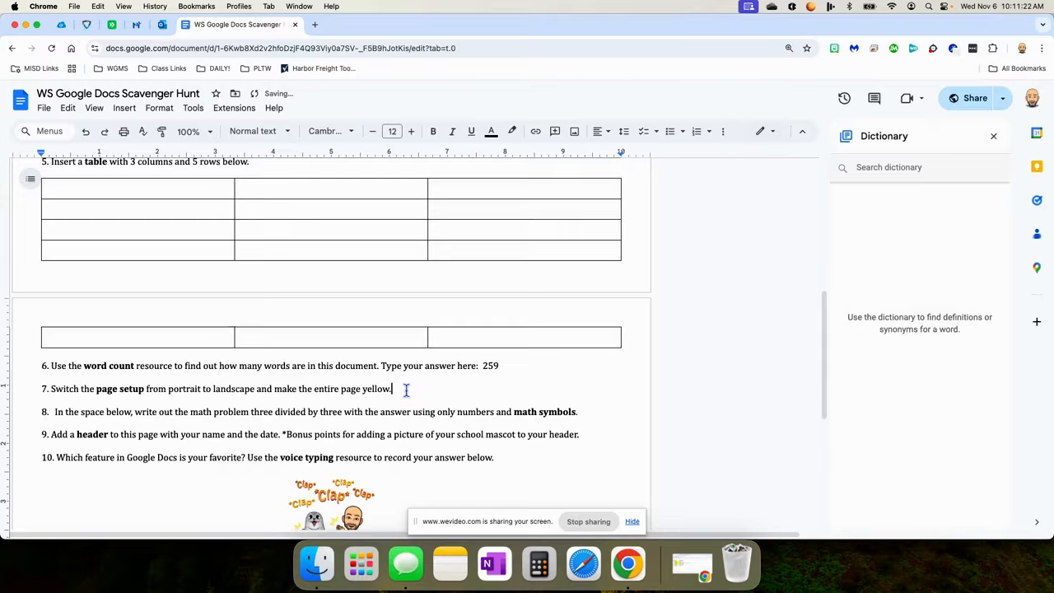
Make the page colour yellow and start item 8's answer line with 3.
click(44, 109)
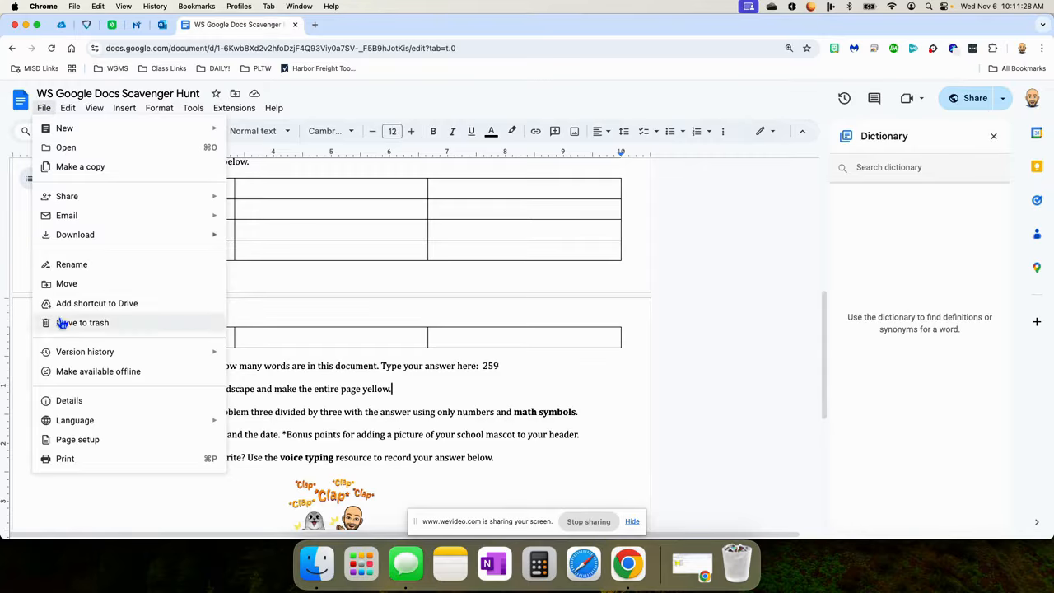
click(68, 440)
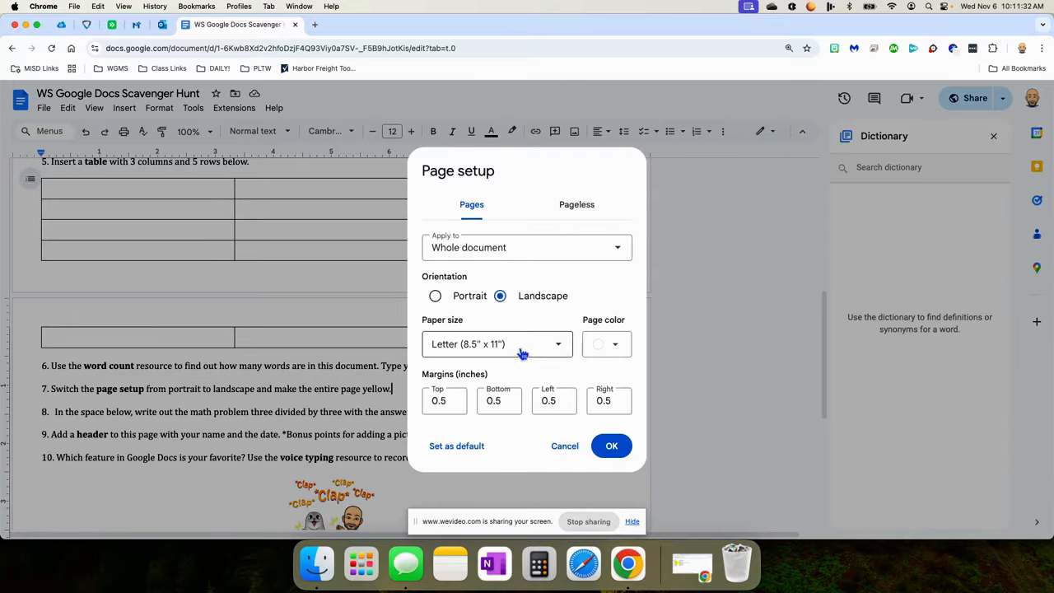
click(616, 344)
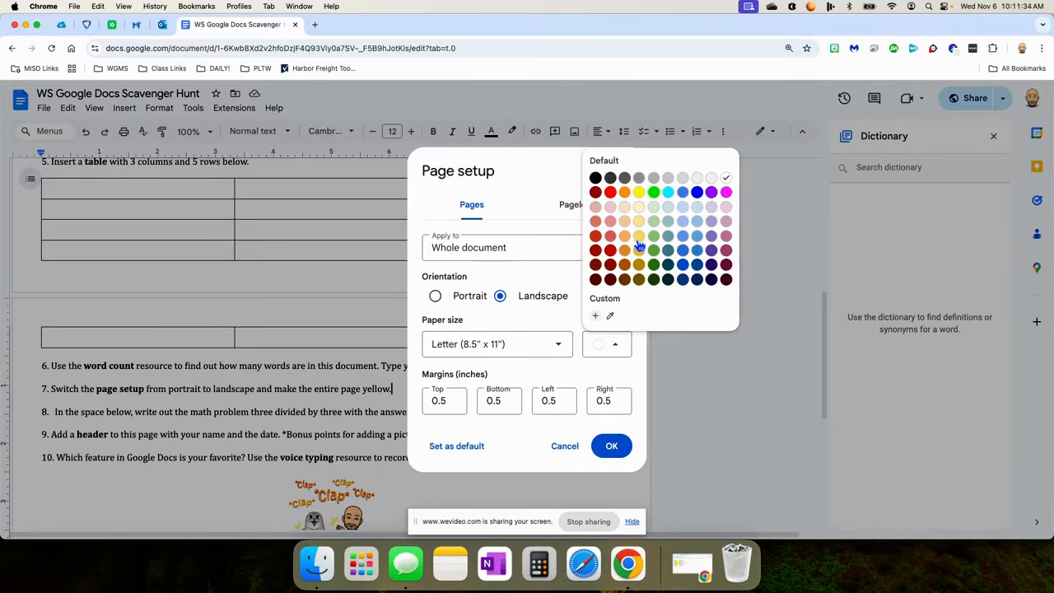
click(640, 192)
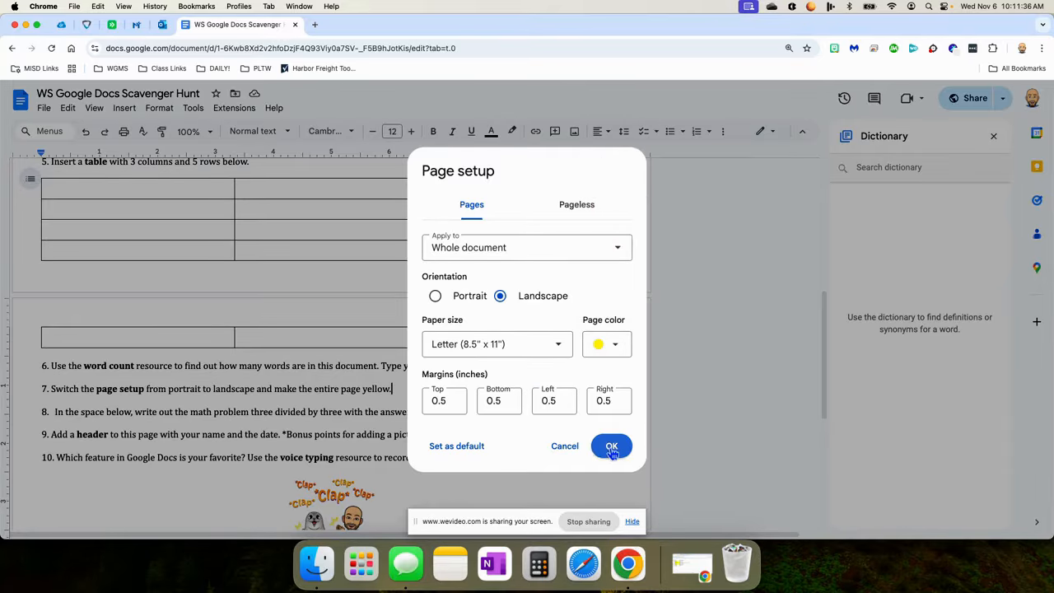
click(611, 444)
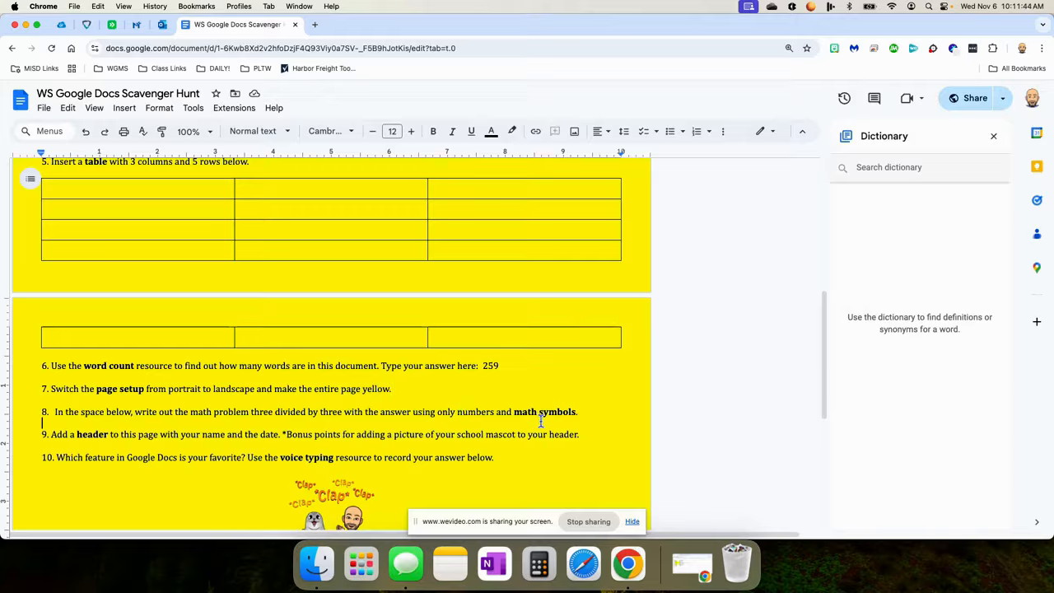
click(541, 422)
text(3)
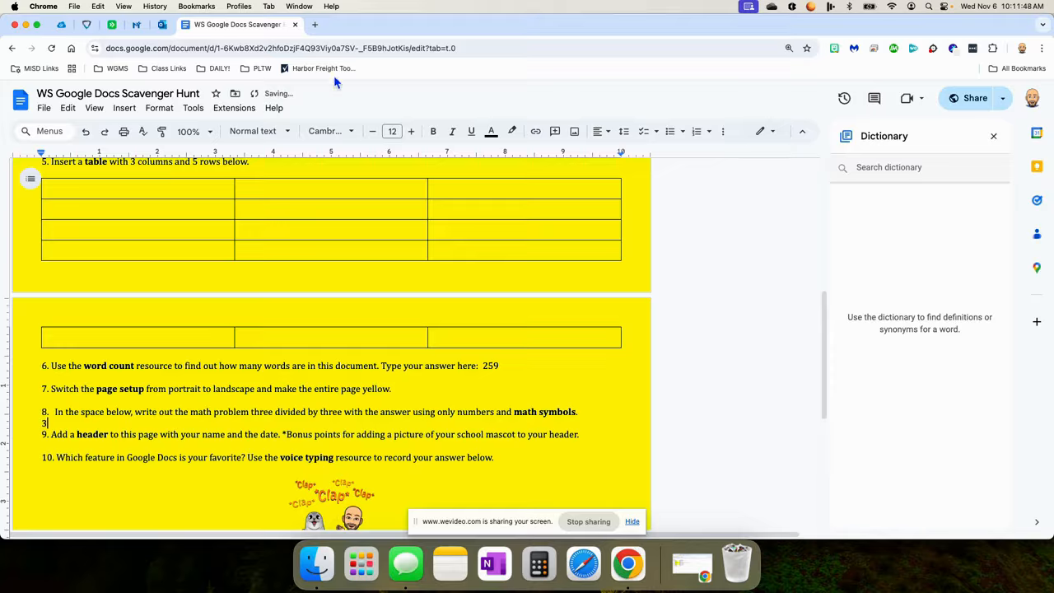
Complete item 8's answer as 3÷3=1 using the division sign from special characters.
click(273, 108)
click(295, 133)
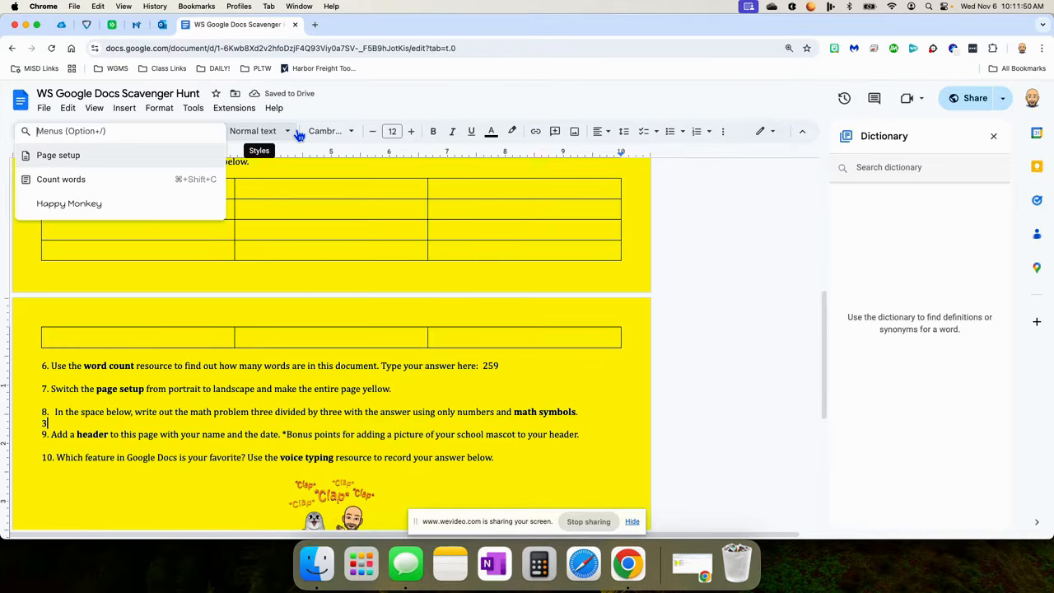
text(math sym)
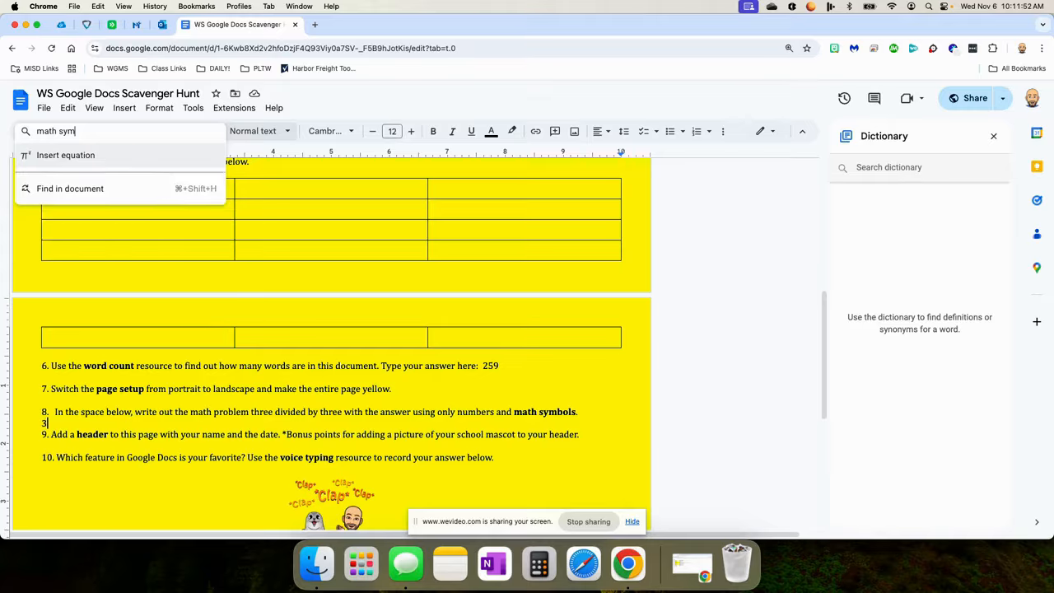
text(bols)
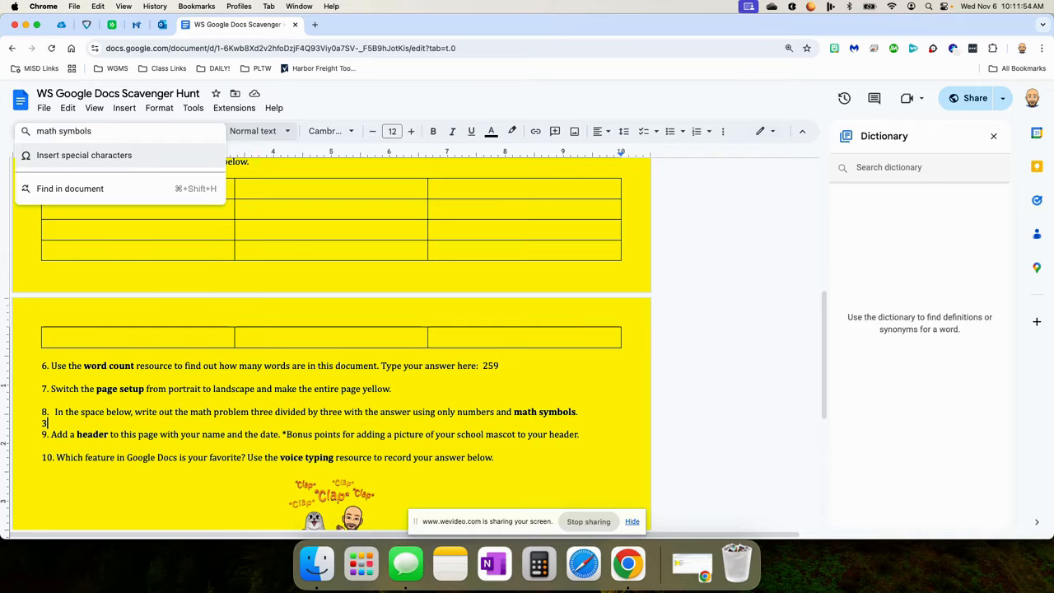
click(57, 157)
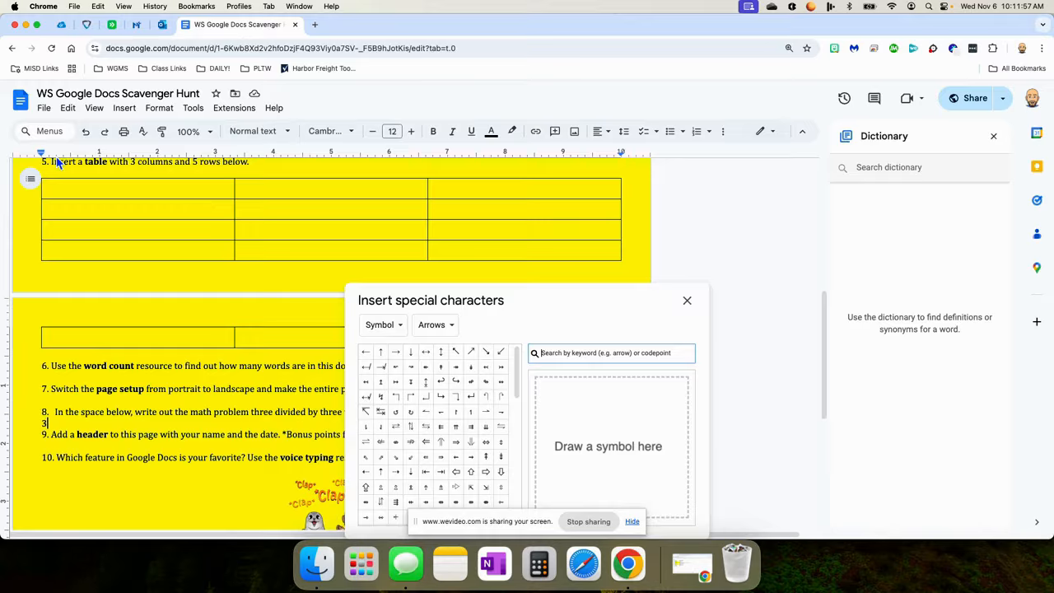
click(558, 353)
text(divi)
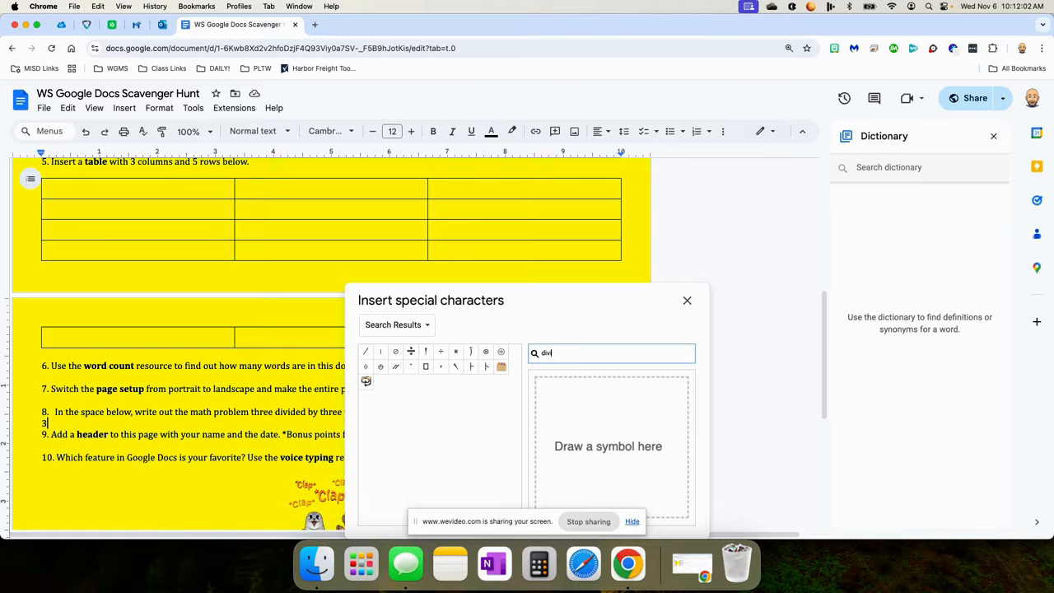
text(de)
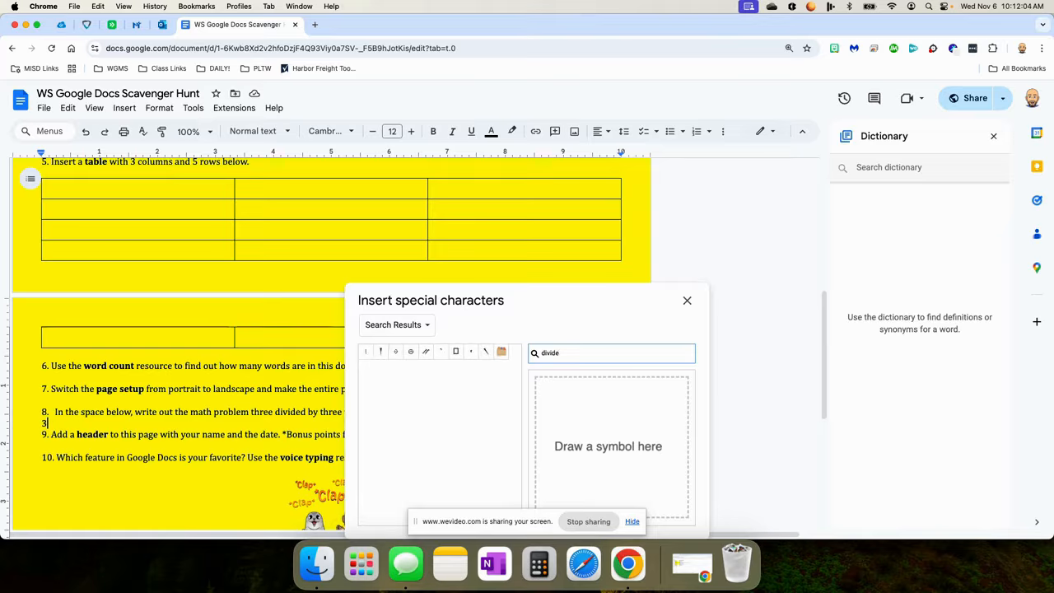
key(BackSpace)
key(BackSpace)
text(si)
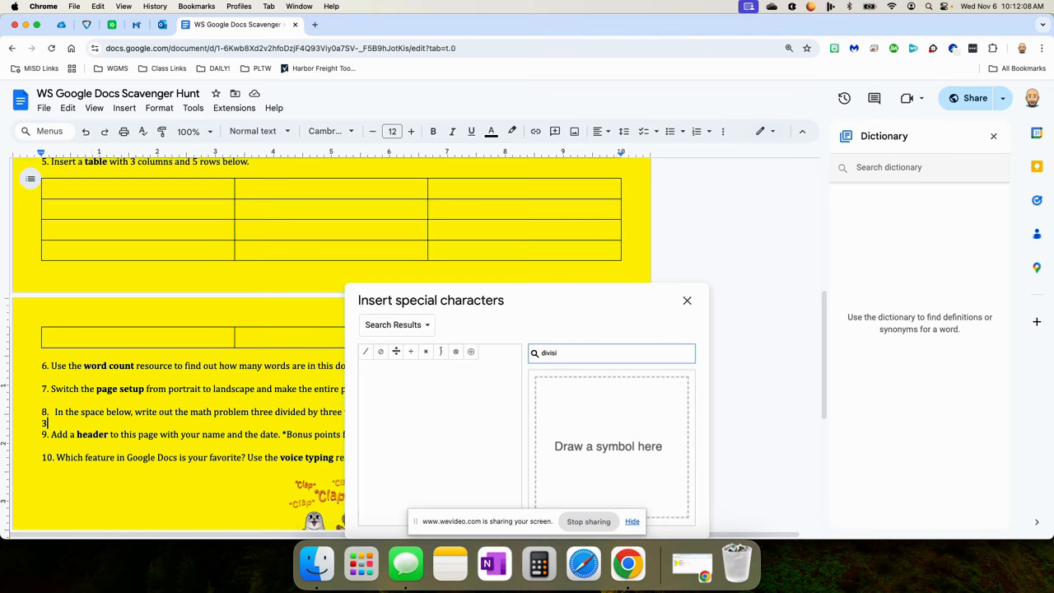
click(398, 353)
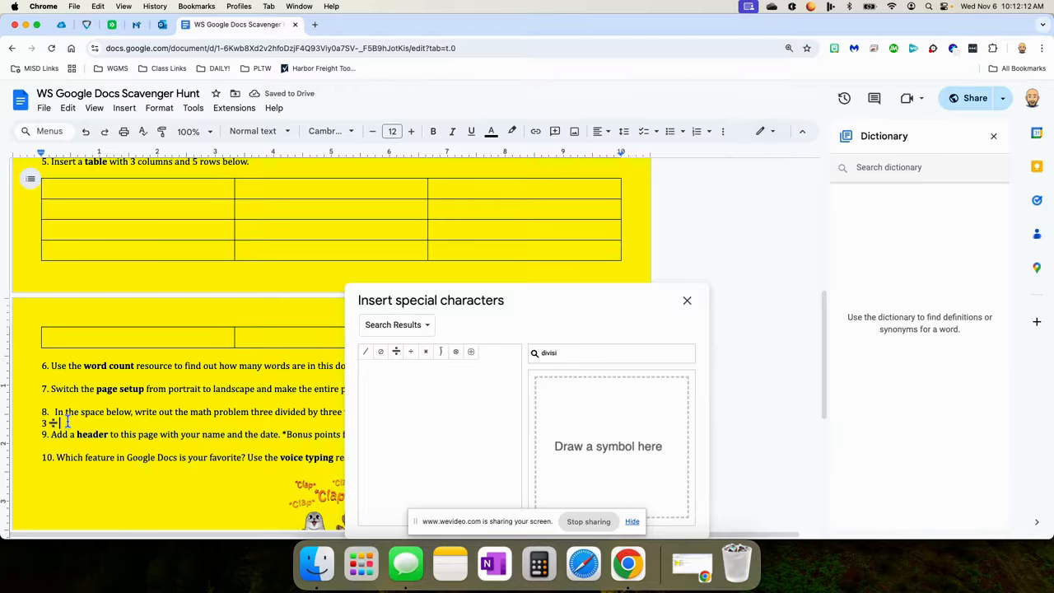
click(687, 301)
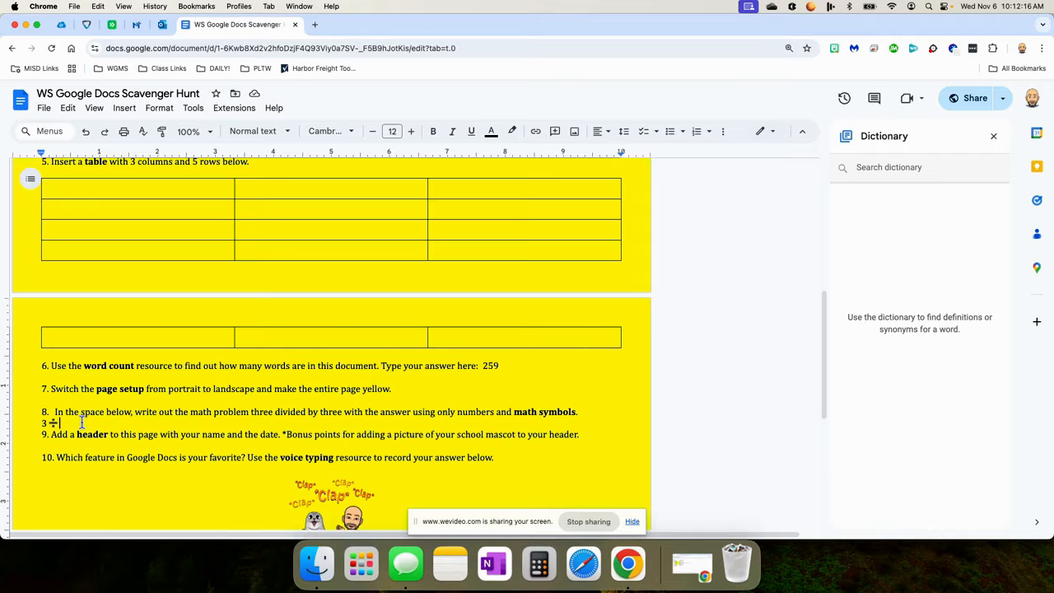
text(3=1)
Add a page header with the student's name and the date Nov. 6, followed by an empty line.
click(123, 107)
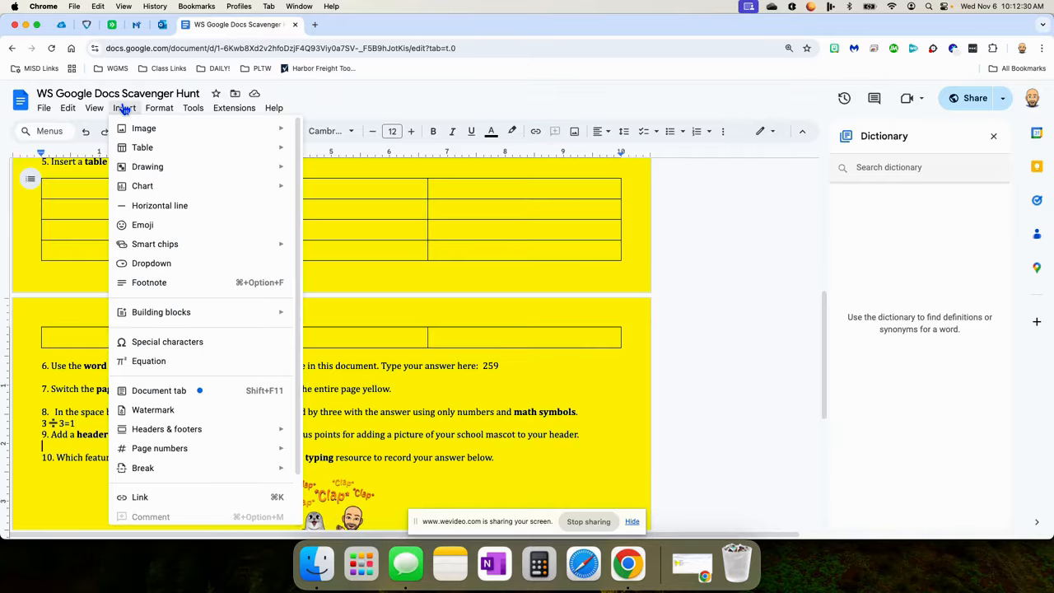
scroll(165, 374, down, 1)
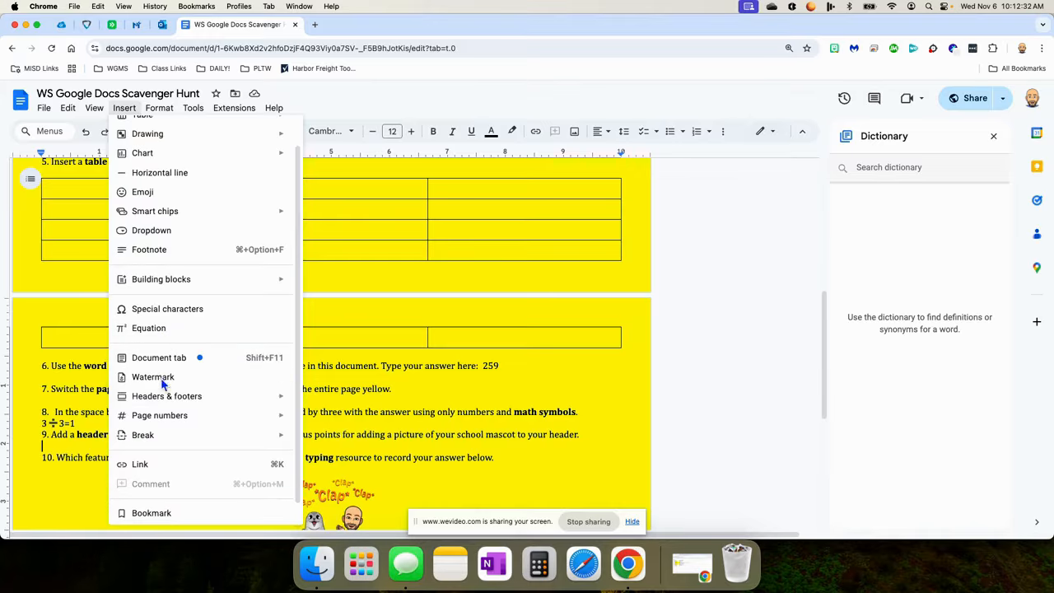
mouse_move(174, 403)
click(332, 400)
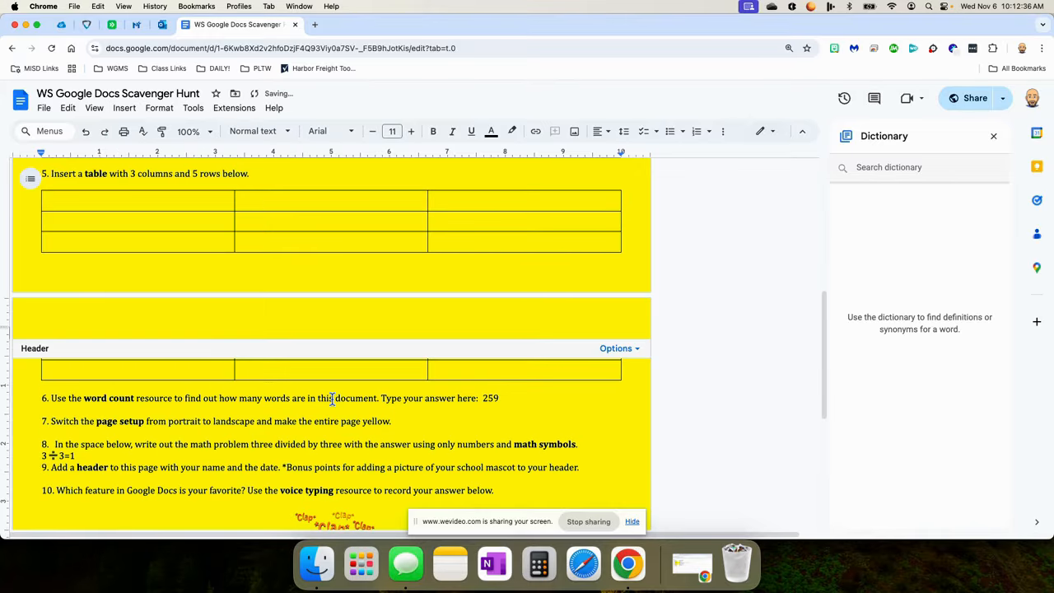
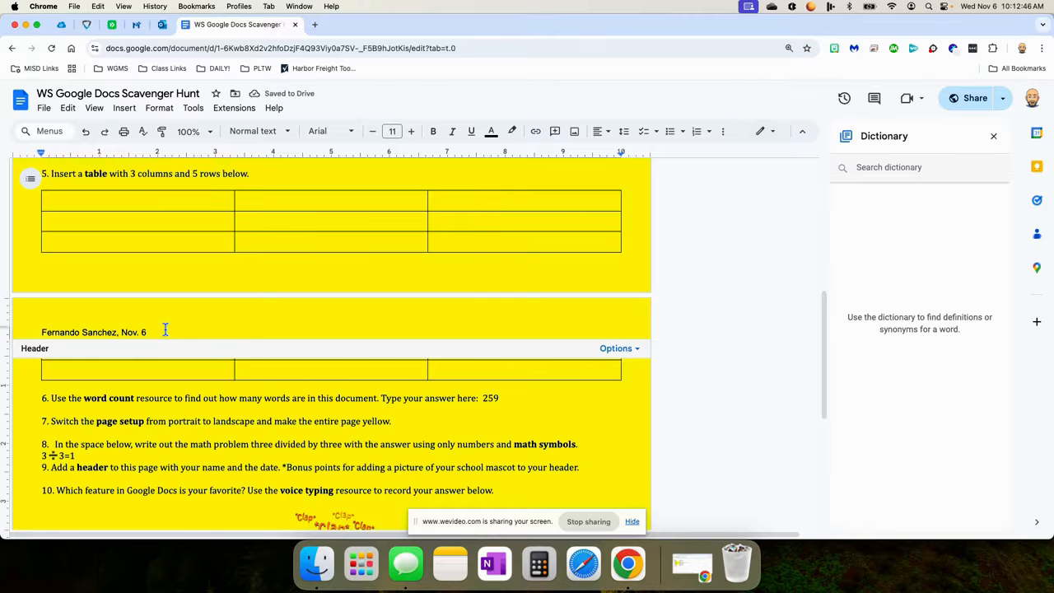
key(Return)
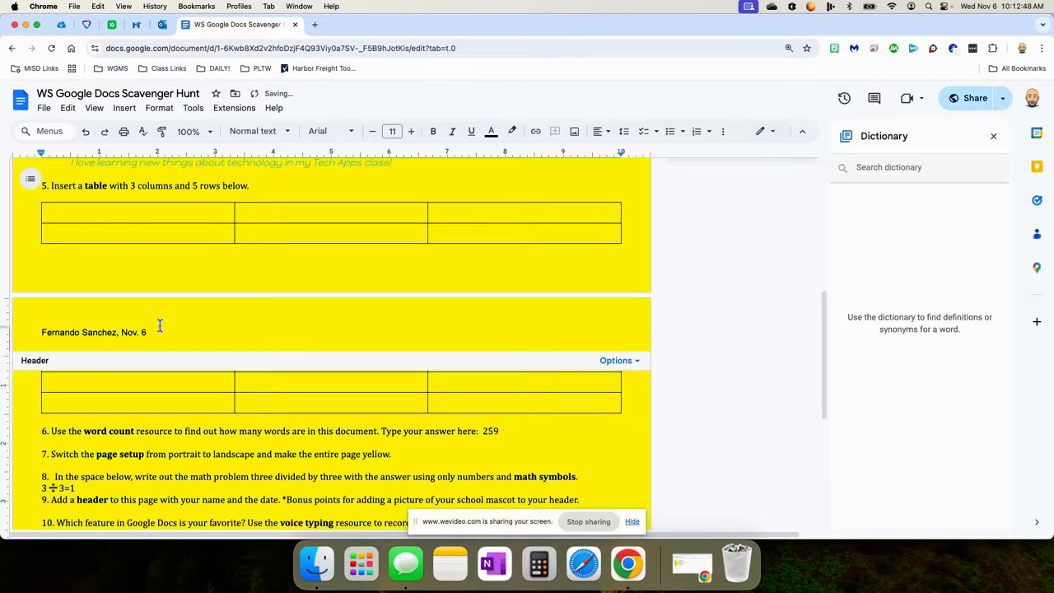
click(125, 112)
Insert the first web image result for 'wildcat' into the header.
scroll(179, 181, up, 2)
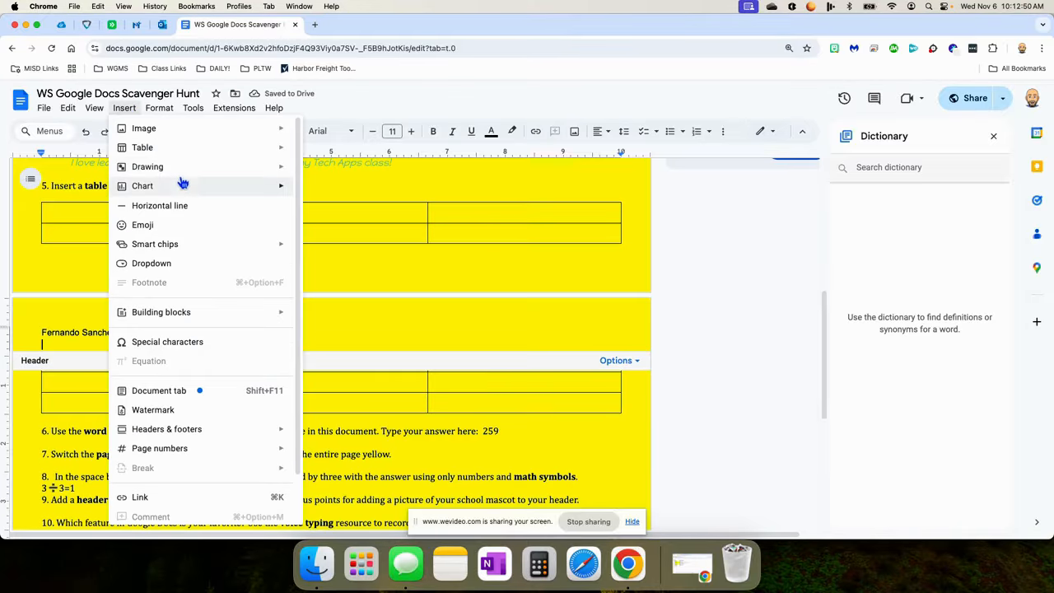
mouse_move(206, 134)
click(346, 152)
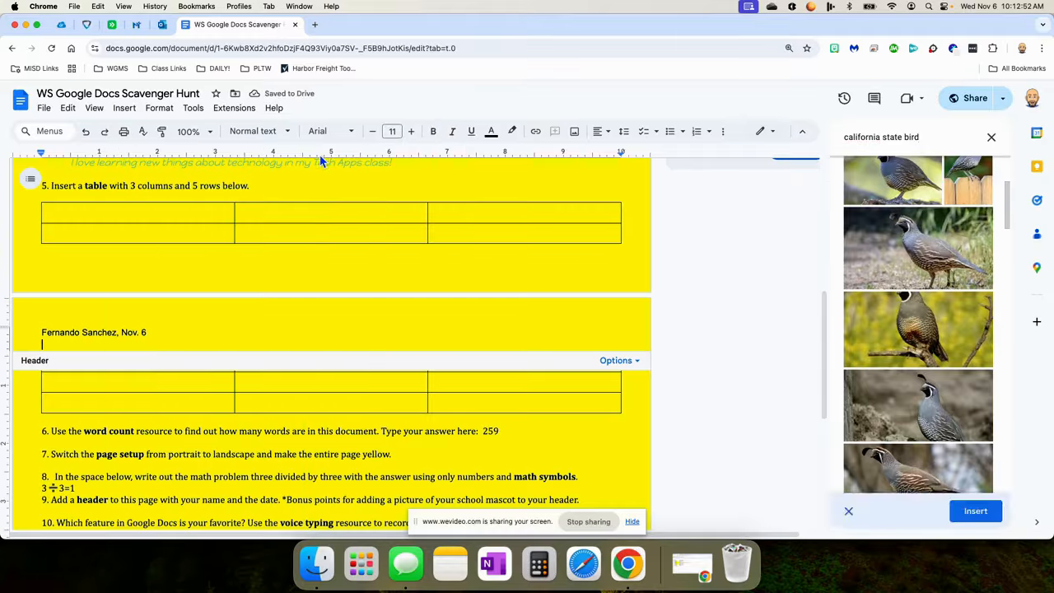
triple_click(905, 138)
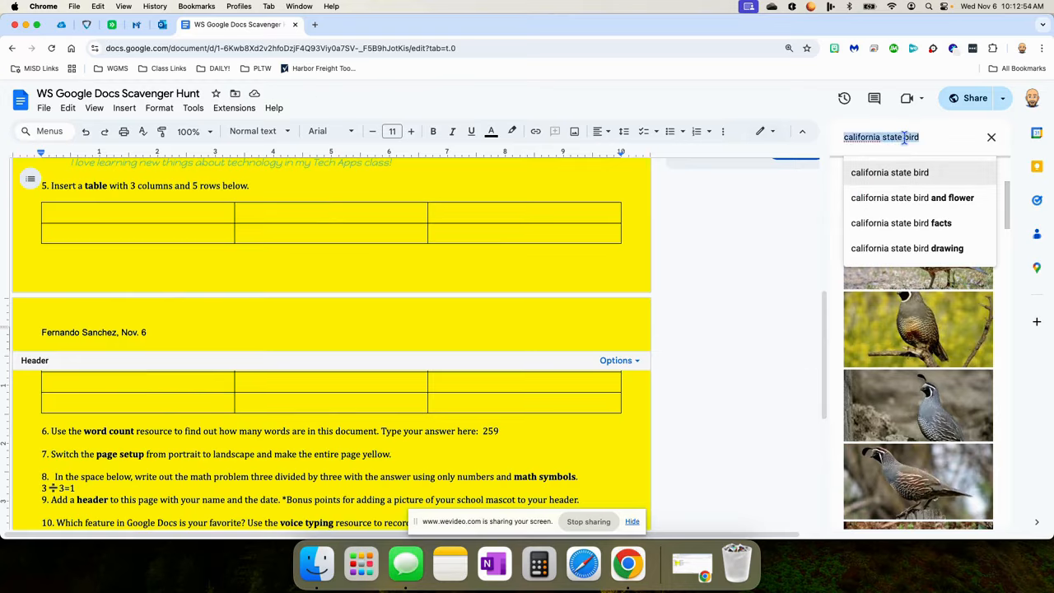
text(wildcat)
key(Return)
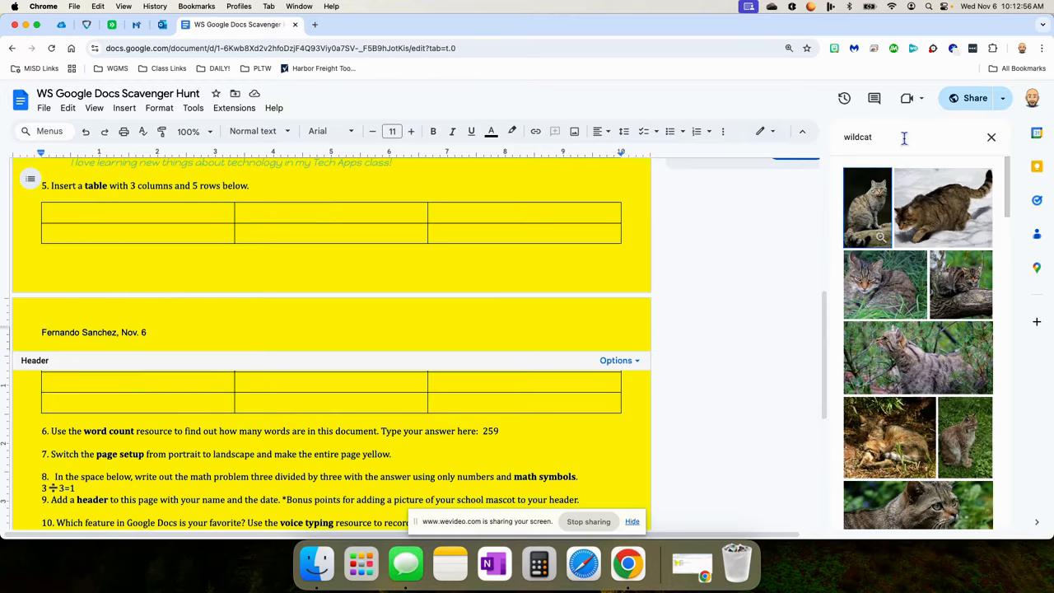
scroll(919, 321, down, 5)
scroll(919, 321, up, 6)
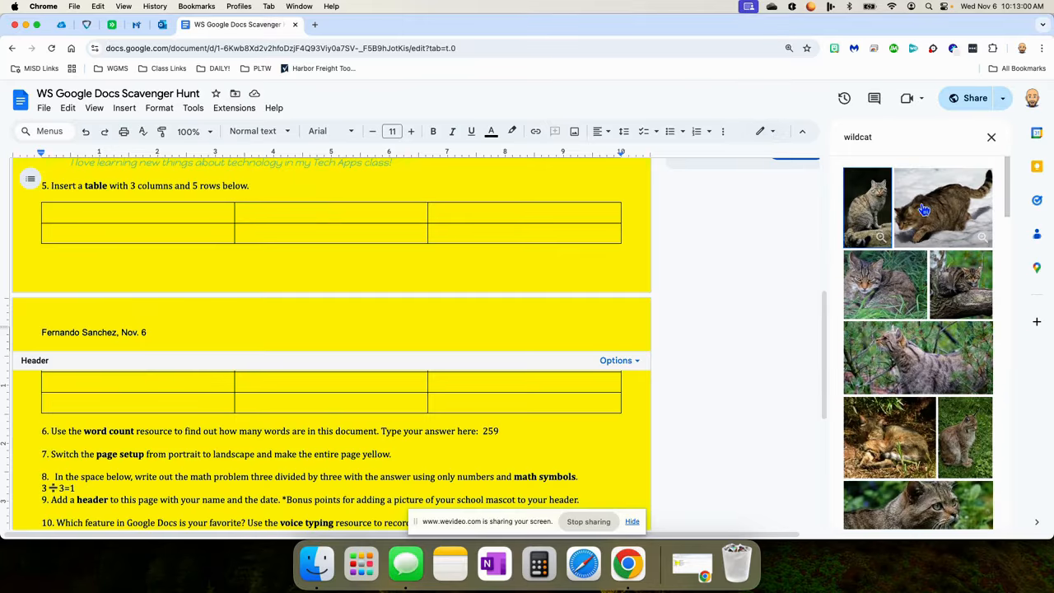
click(866, 202)
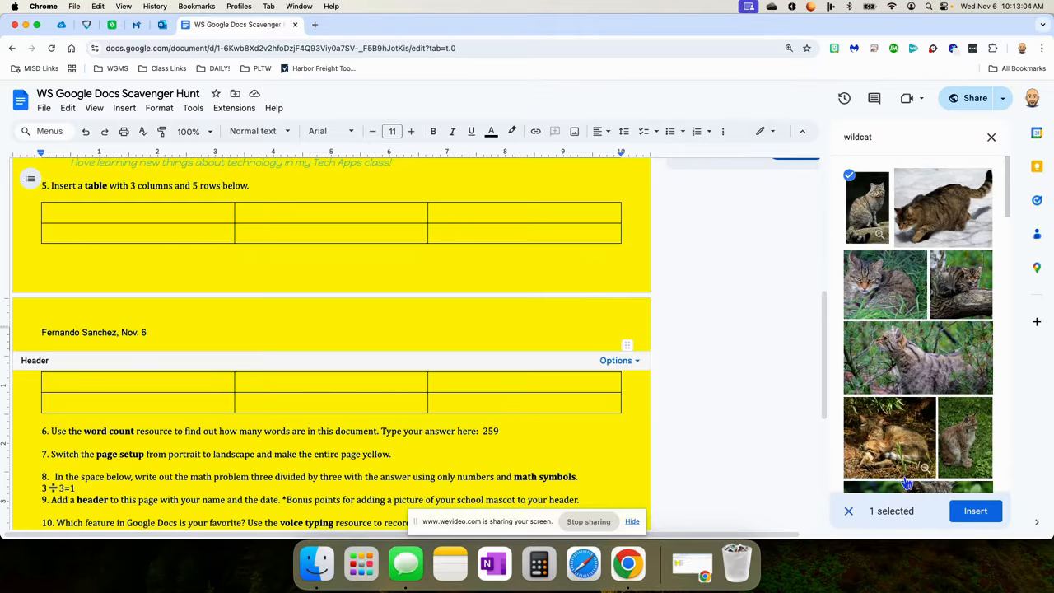
click(976, 510)
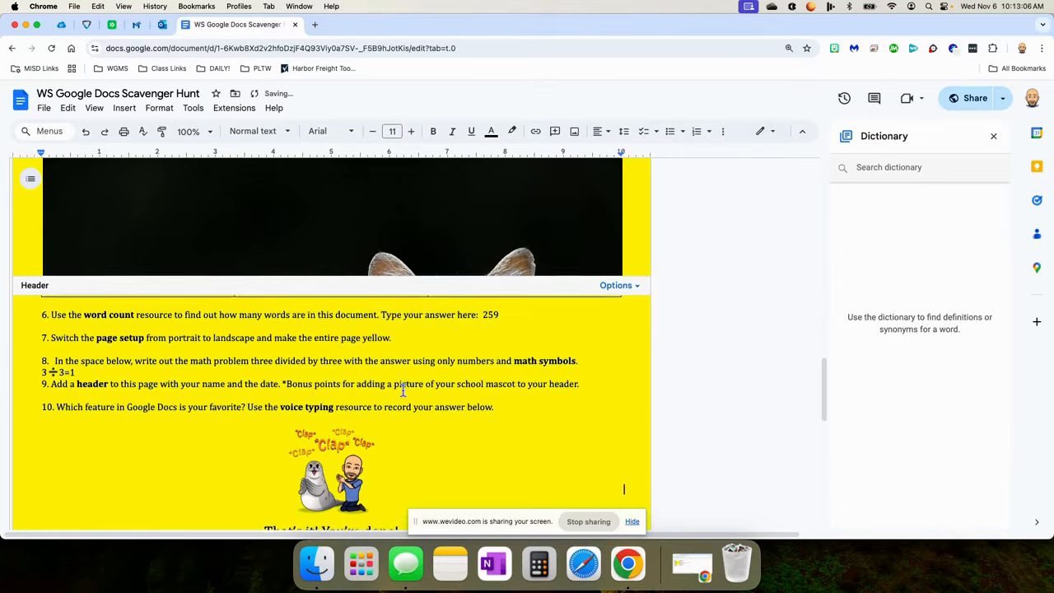
Shrink the wildcat photo to a small size by its corner handle.
scroll(404, 385, up, 5)
click(401, 373)
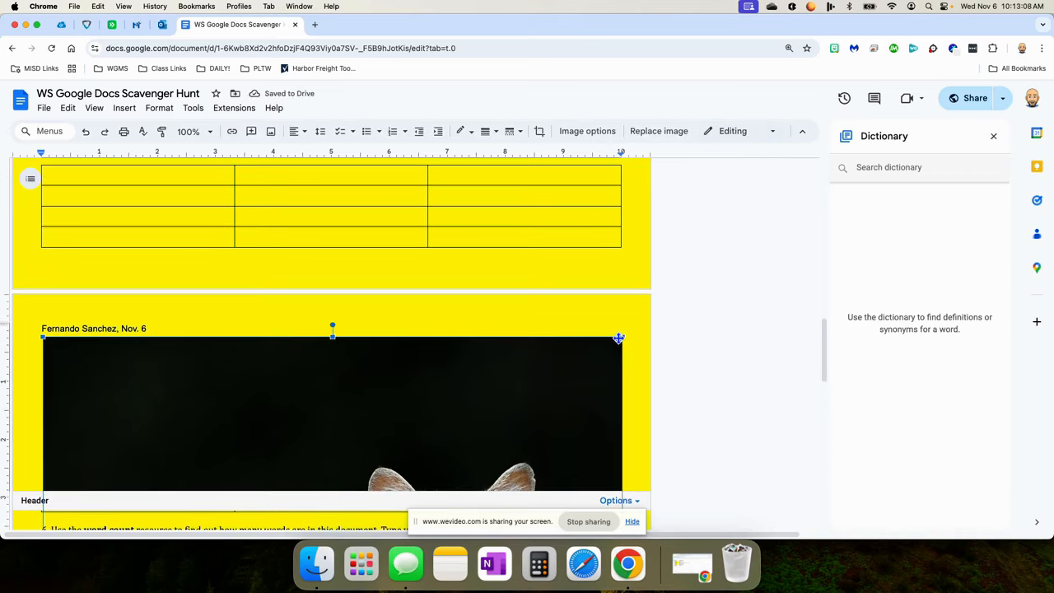
drag(623, 335, 113, 387)
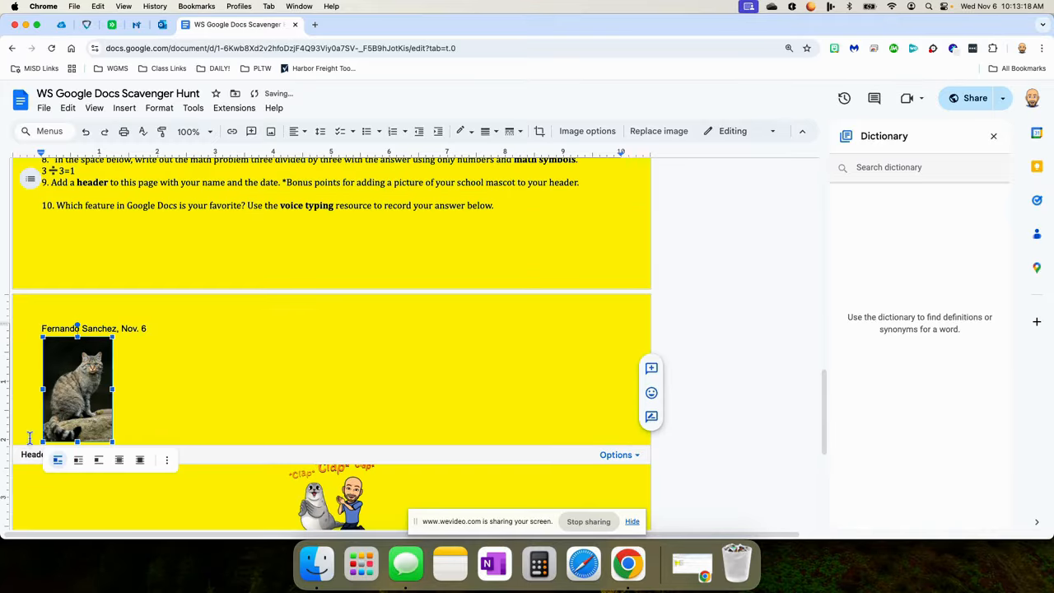
click(147, 364)
scroll(228, 352, down, 3)
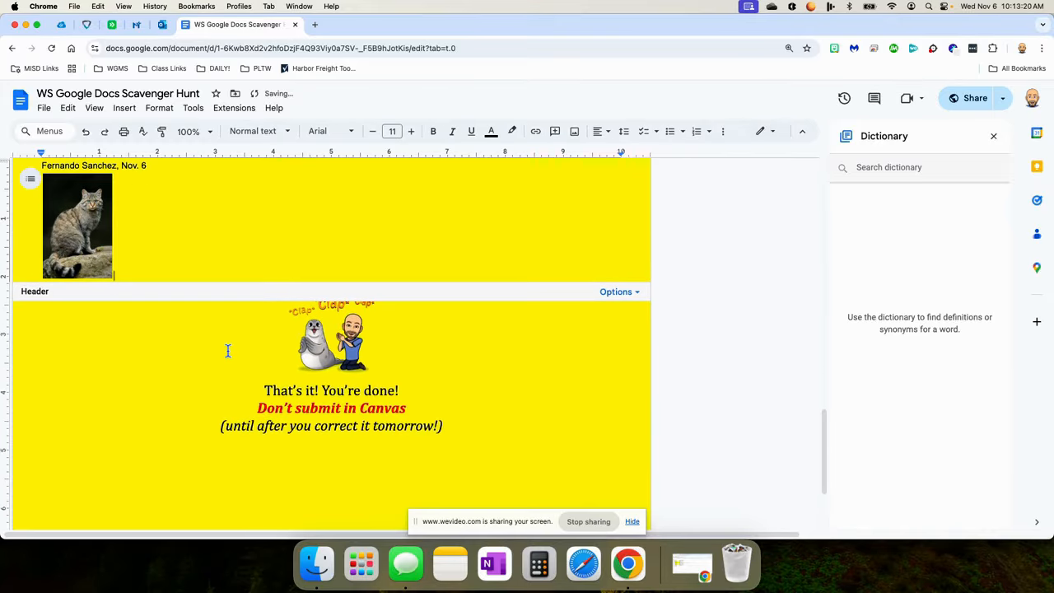
scroll(301, 306, up, 2)
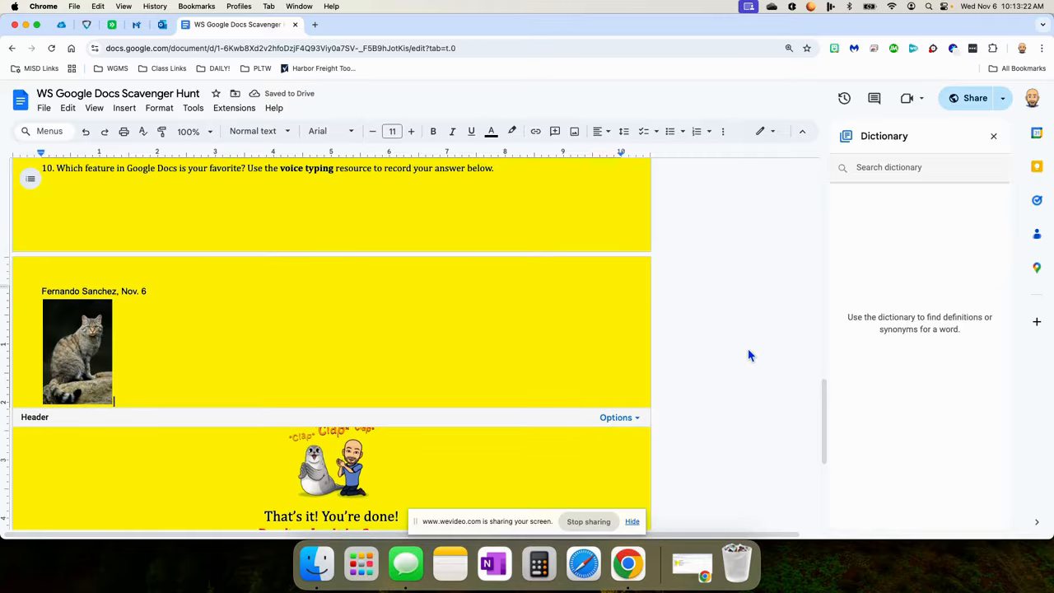
Exit the header, review the worksheet, and put the cursor at the end of question 10.
click(742, 458)
scroll(709, 430, up, 2)
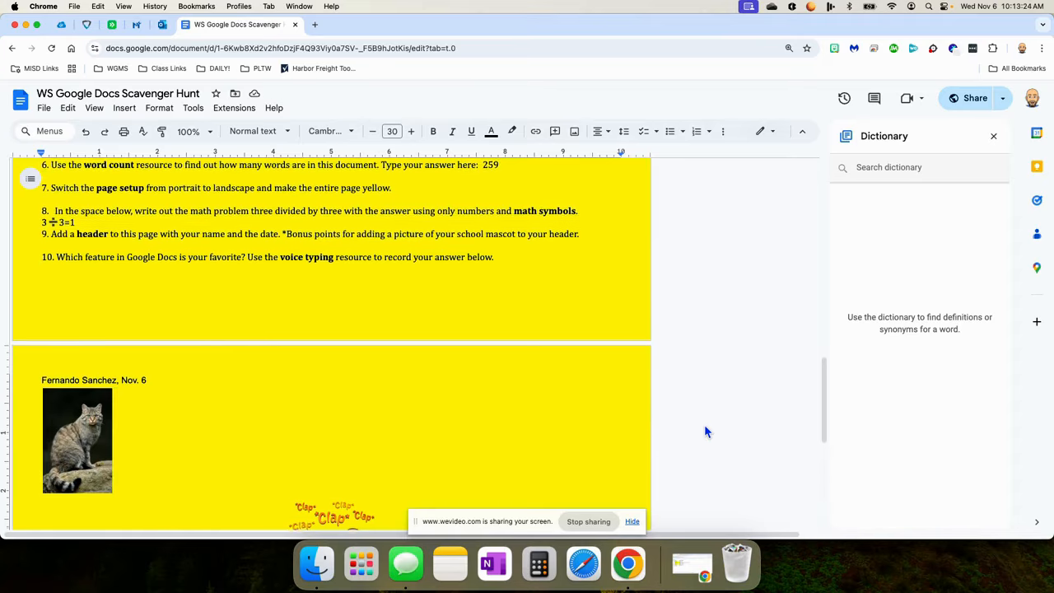
scroll(705, 428, down, 1)
scroll(706, 432, down, 3)
scroll(706, 432, up, 4)
scroll(706, 432, up, 3)
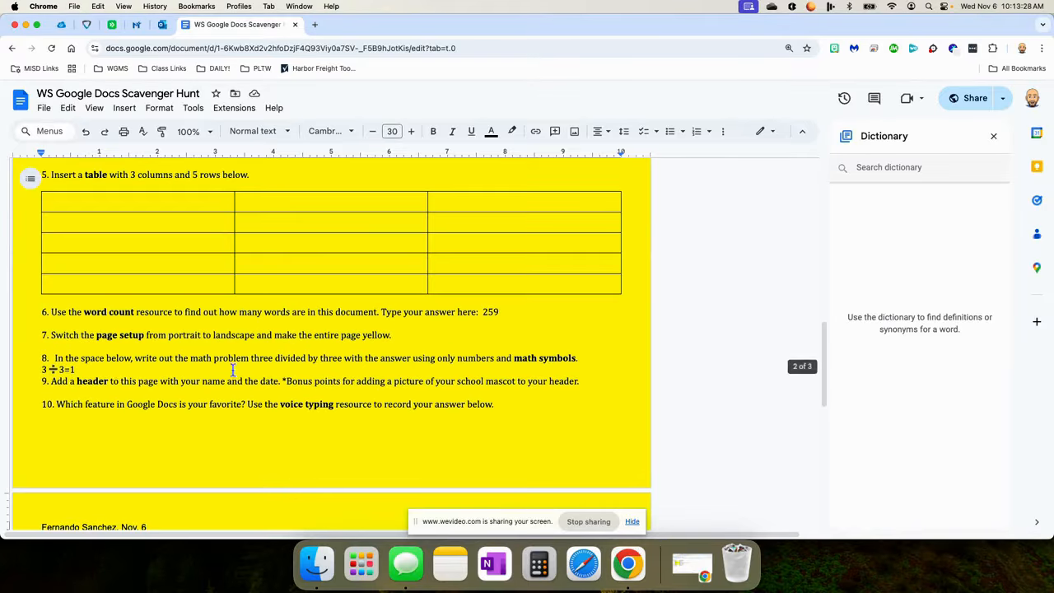
scroll(188, 392, up, 5)
scroll(186, 402, up, 3)
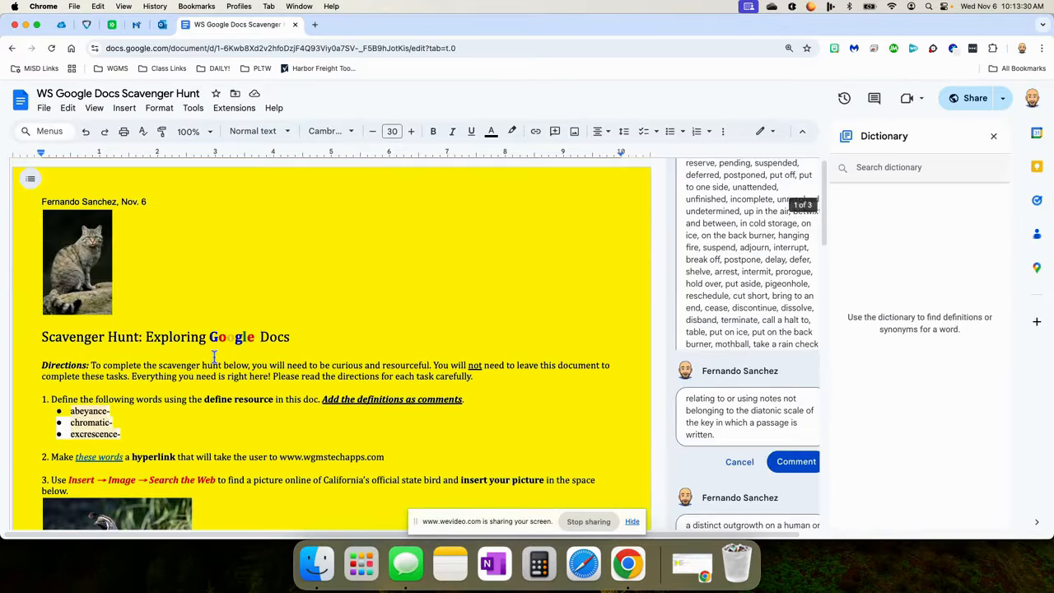
scroll(198, 286, down, 20)
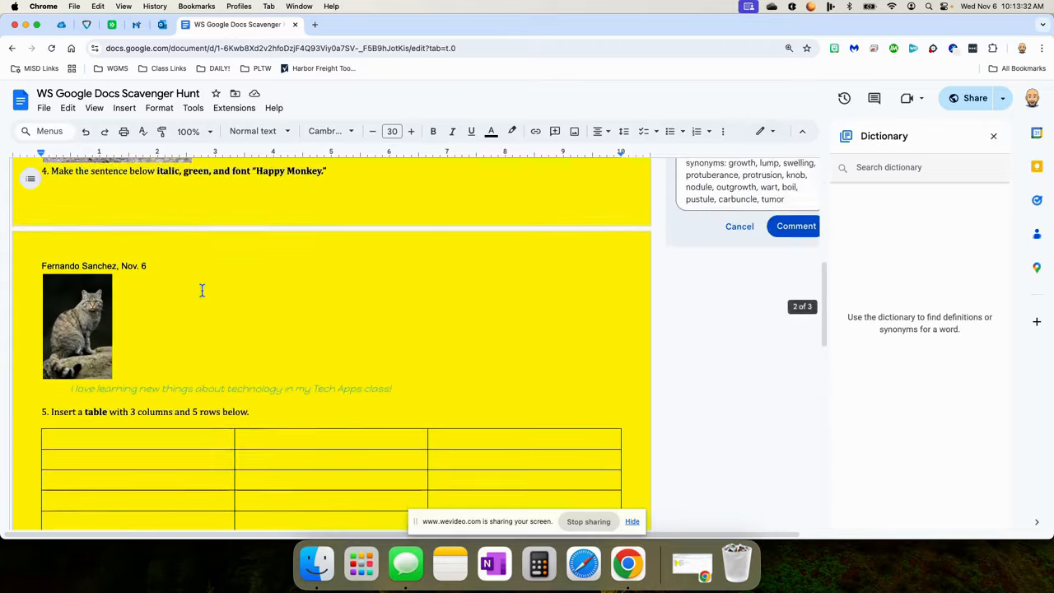
scroll(253, 346, up, 6)
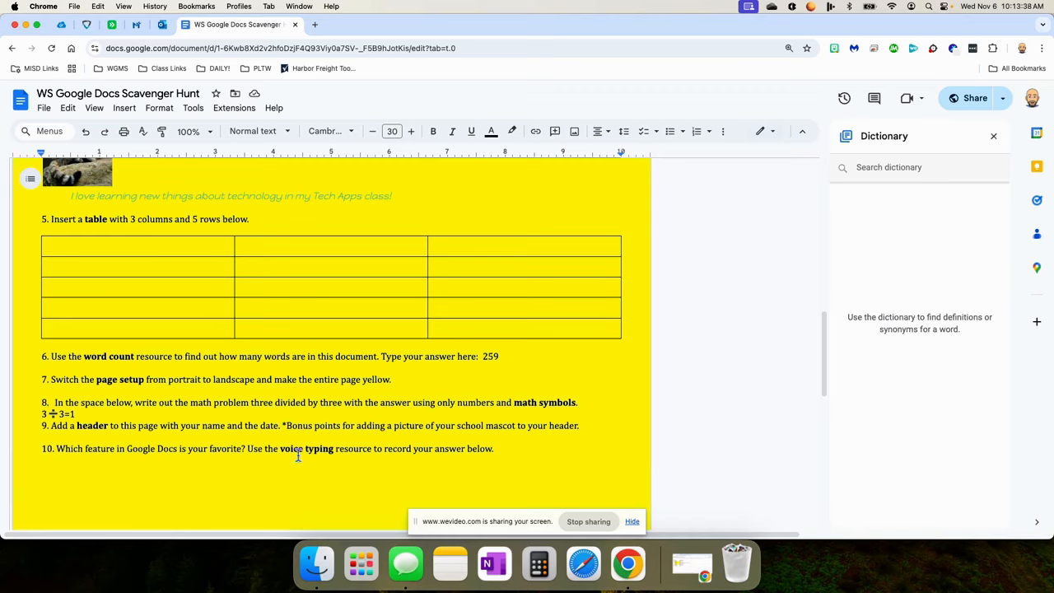
click(507, 449)
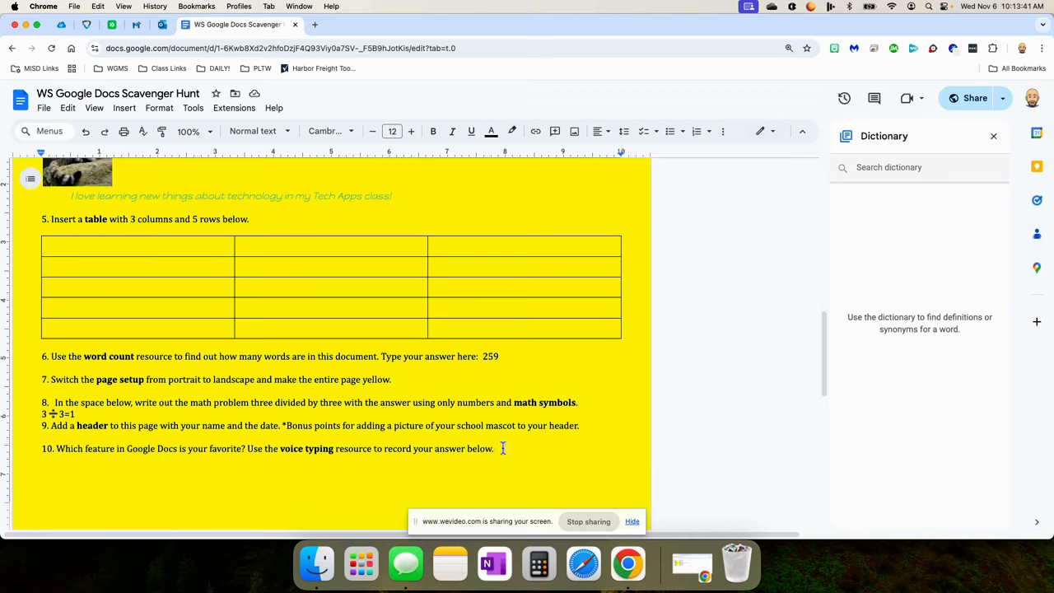
Use voice typing to dictate 'My favorite Google Docs feature is the word count feature' after question 10.
click(193, 108)
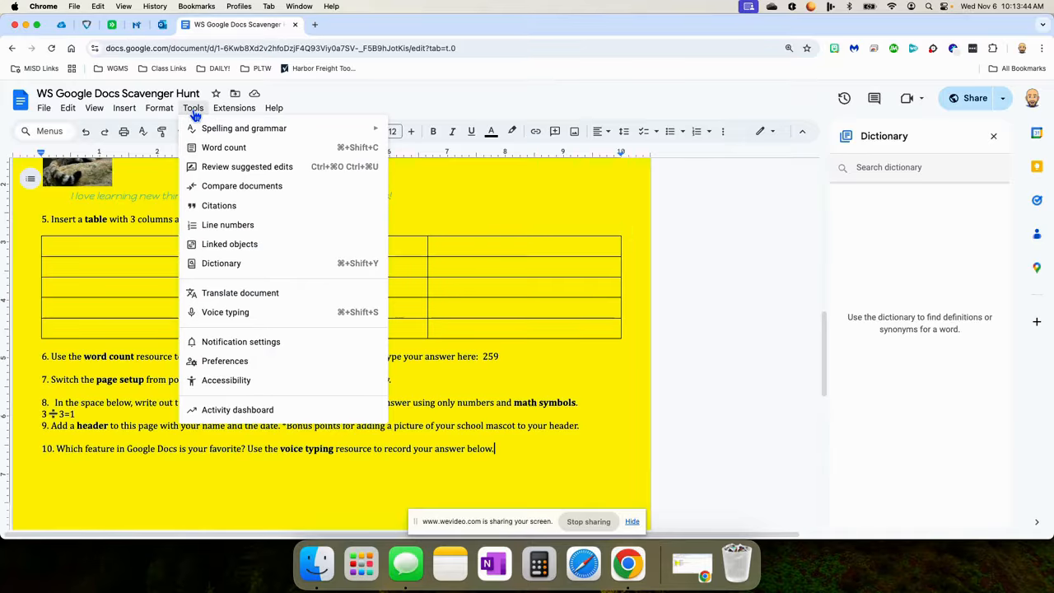
click(217, 311)
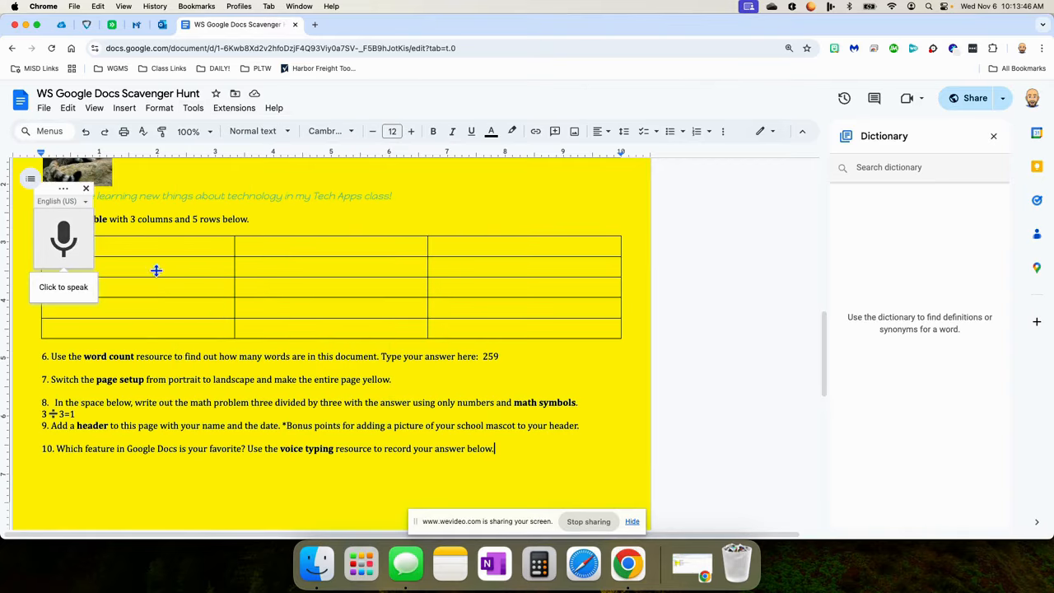
click(62, 247)
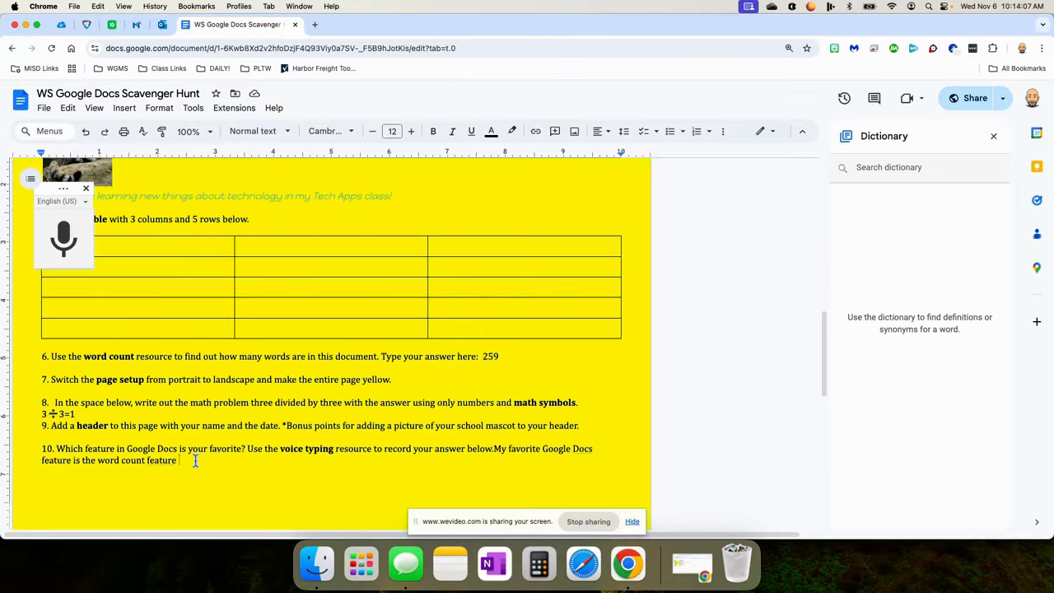
scroll(195, 461, down, 5)
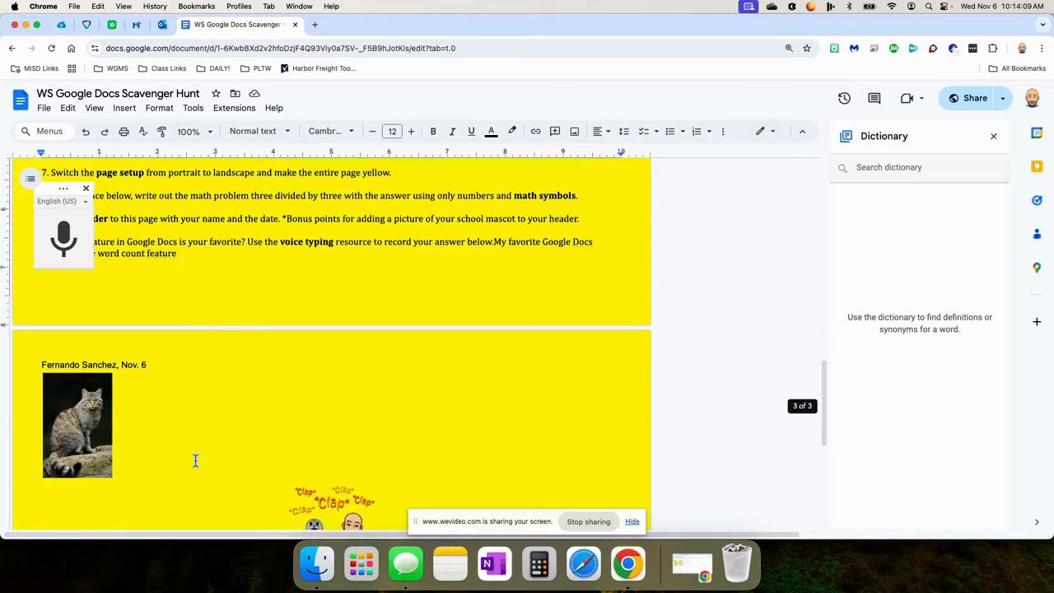
scroll(368, 392, up, 3)
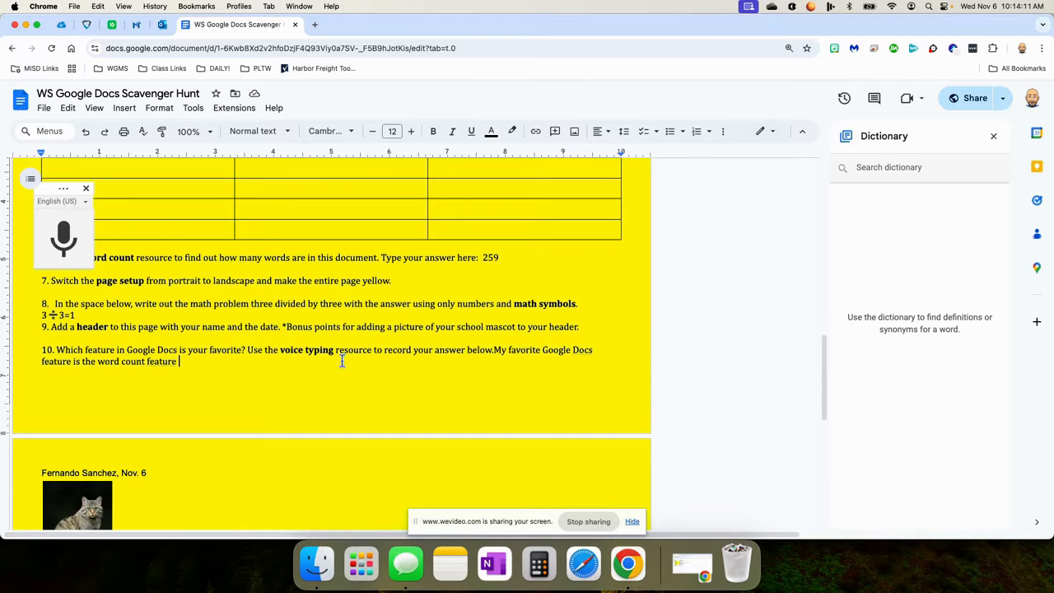